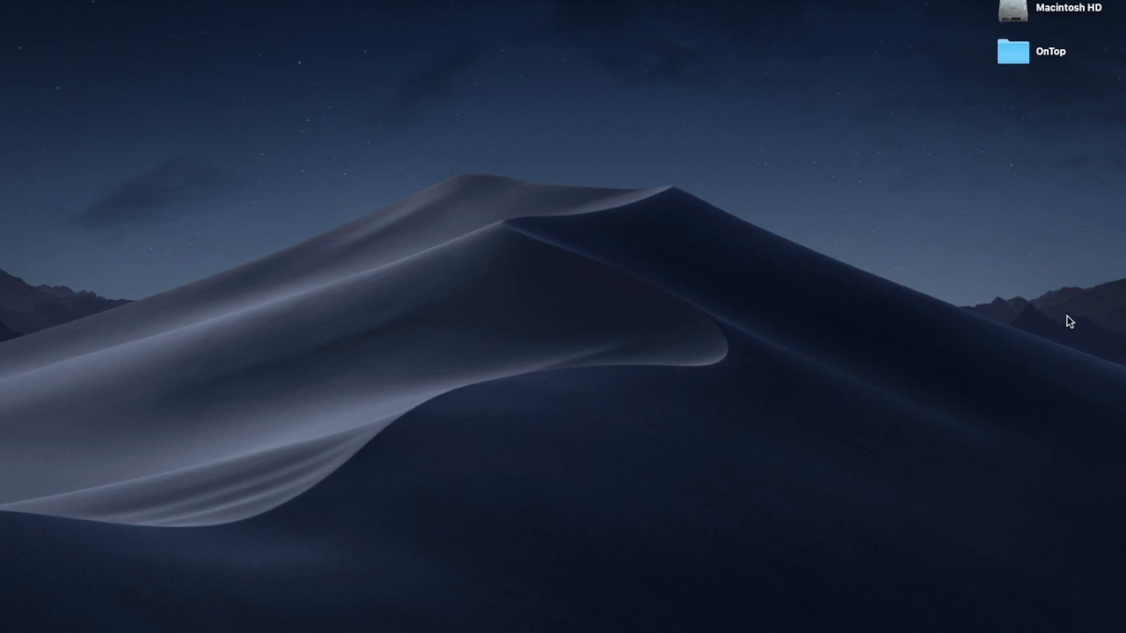
Step: Launch Word and create a Blank Document from the Featured templates
{"action": "mouse_move", "coordinate": [1123, 220]}
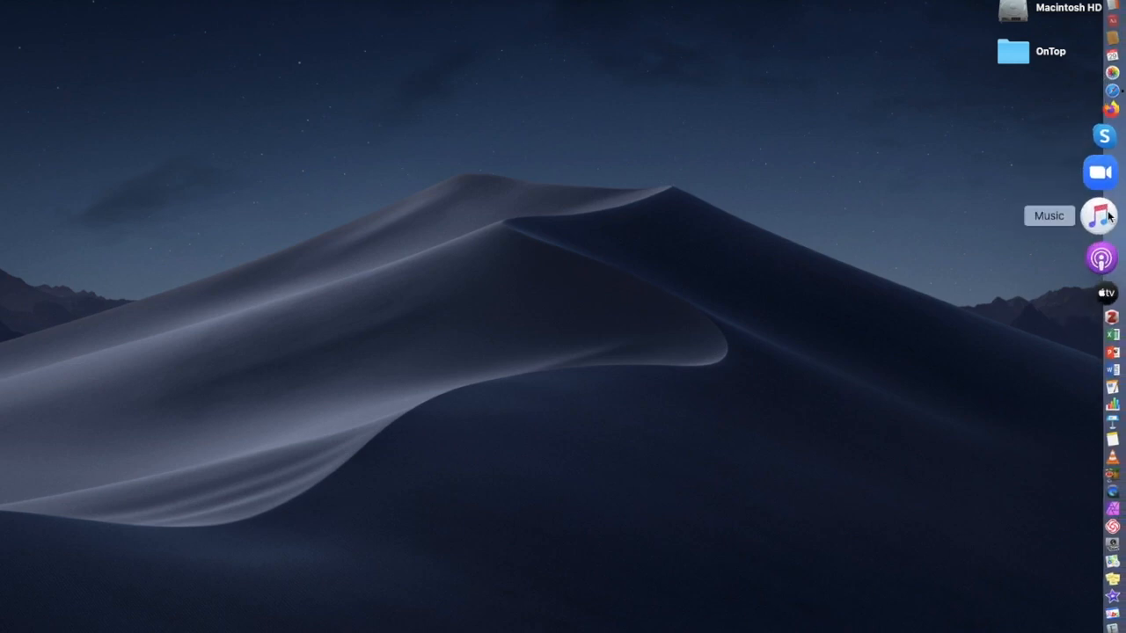
{"action": "left_click", "coordinate": [1106, 324]}
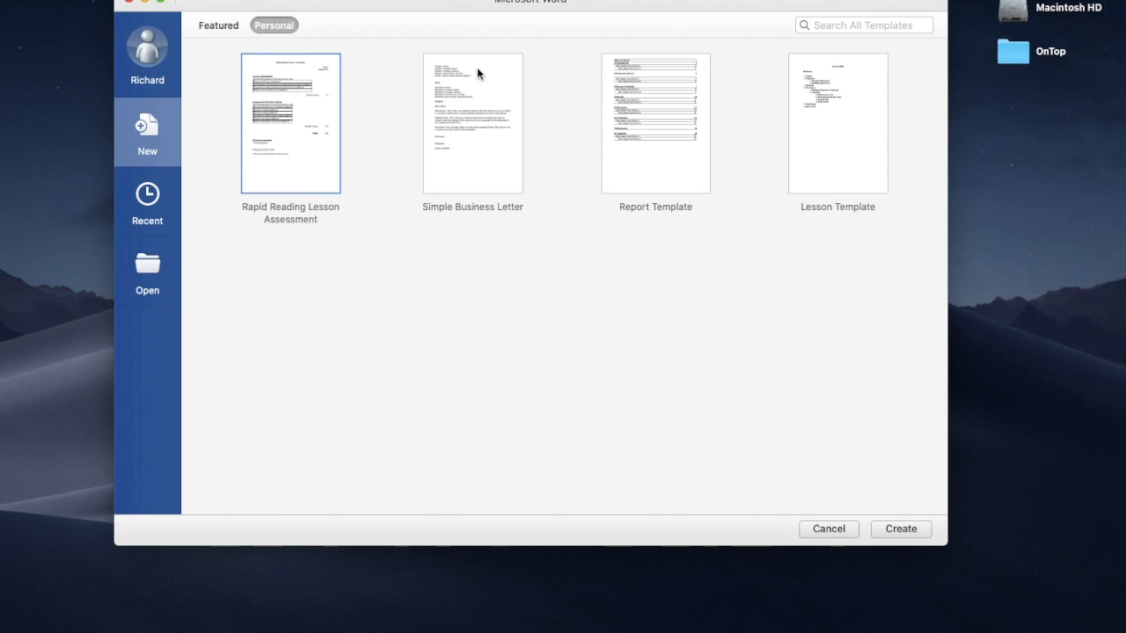
{"action": "left_click", "coordinate": [224, 27]}
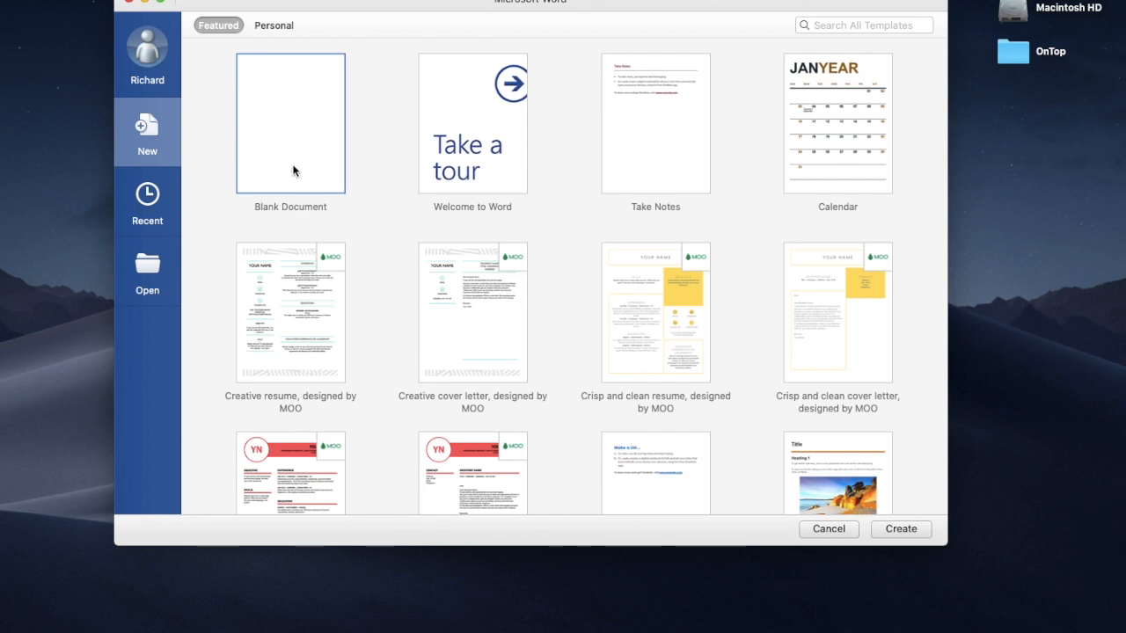
{"action": "left_click", "coordinate": [907, 536]}
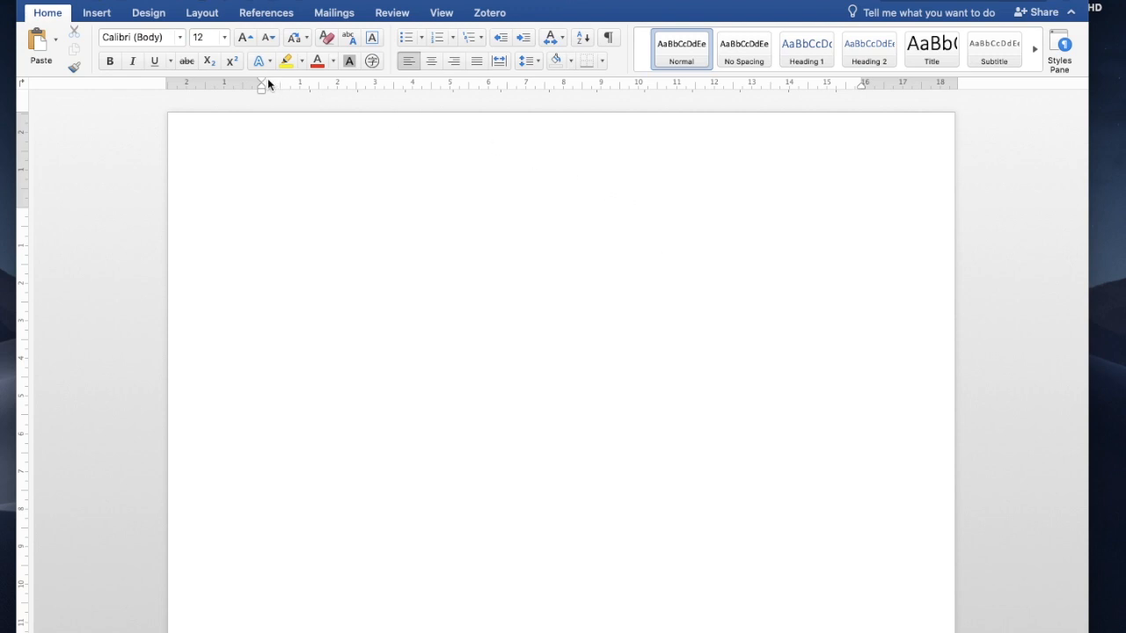
{"action": "left_click", "coordinate": [201, 14]}
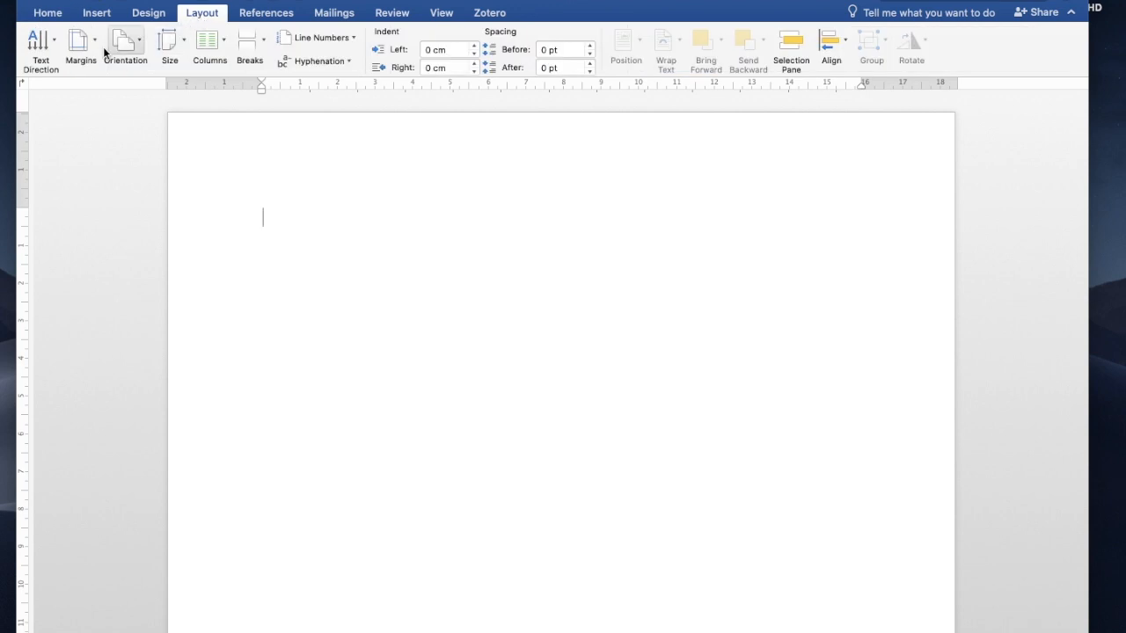
{"action": "left_click", "coordinate": [93, 54]}
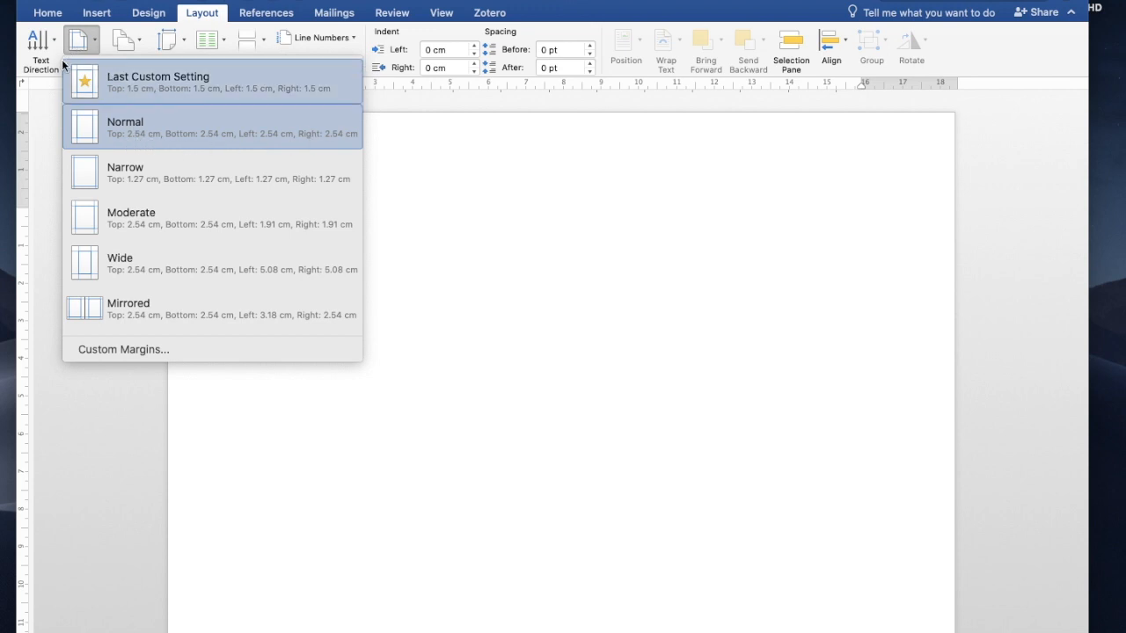
{"action": "left_click", "coordinate": [463, 188]}
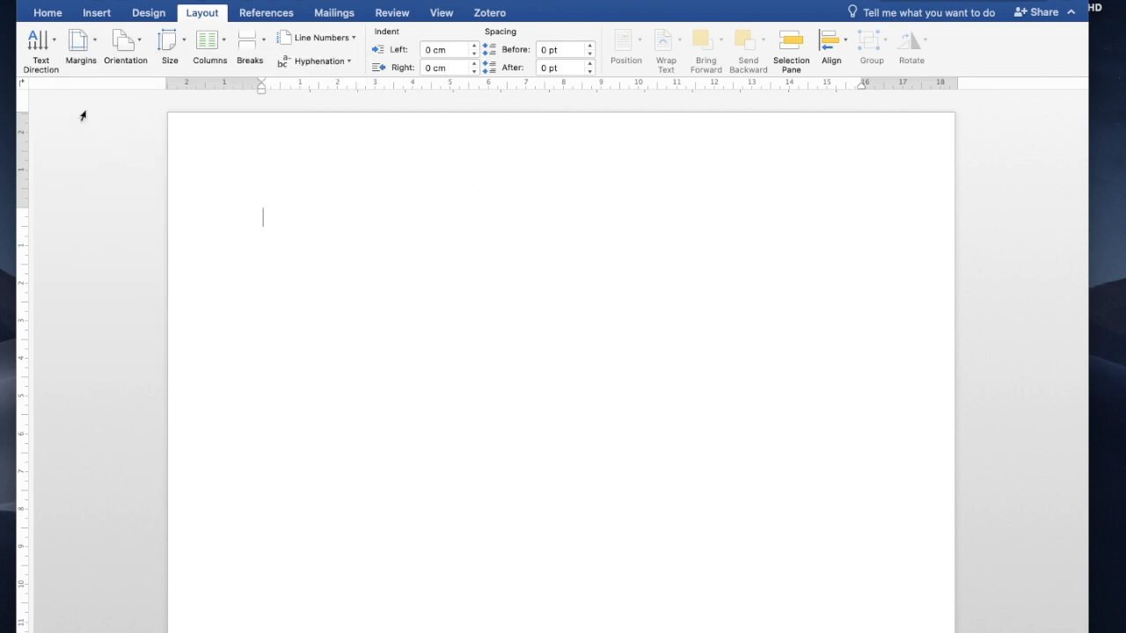
{"action": "left_click", "coordinate": [48, 14]}
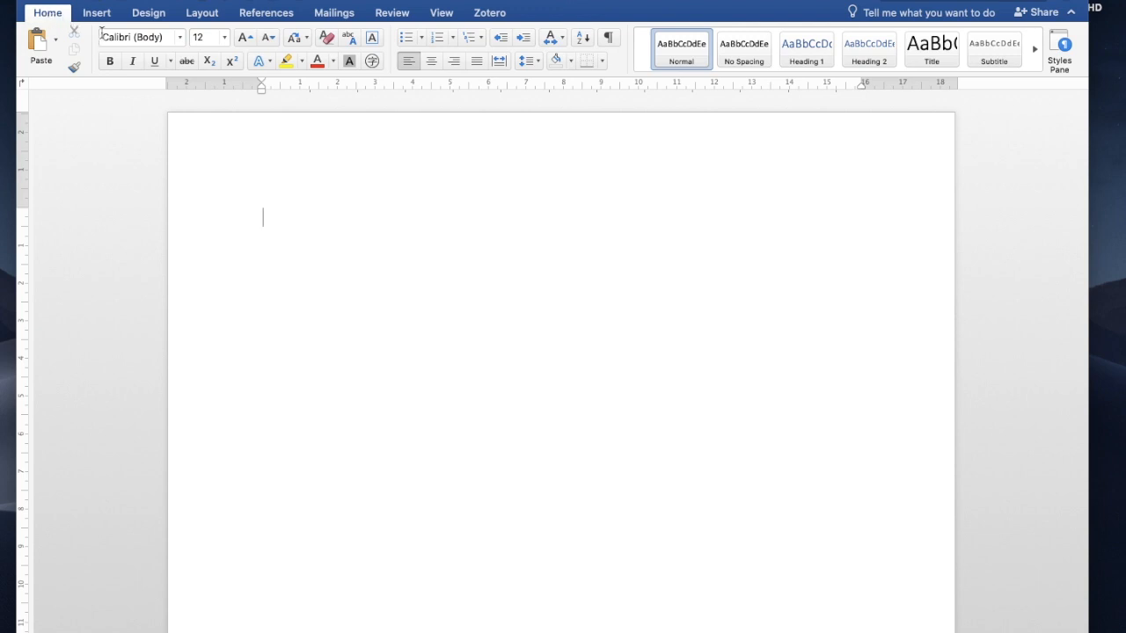
Step: Change the document font from Calibri to Times New Roman, keeping 12 pt
{"action": "left_click", "coordinate": [180, 38]}
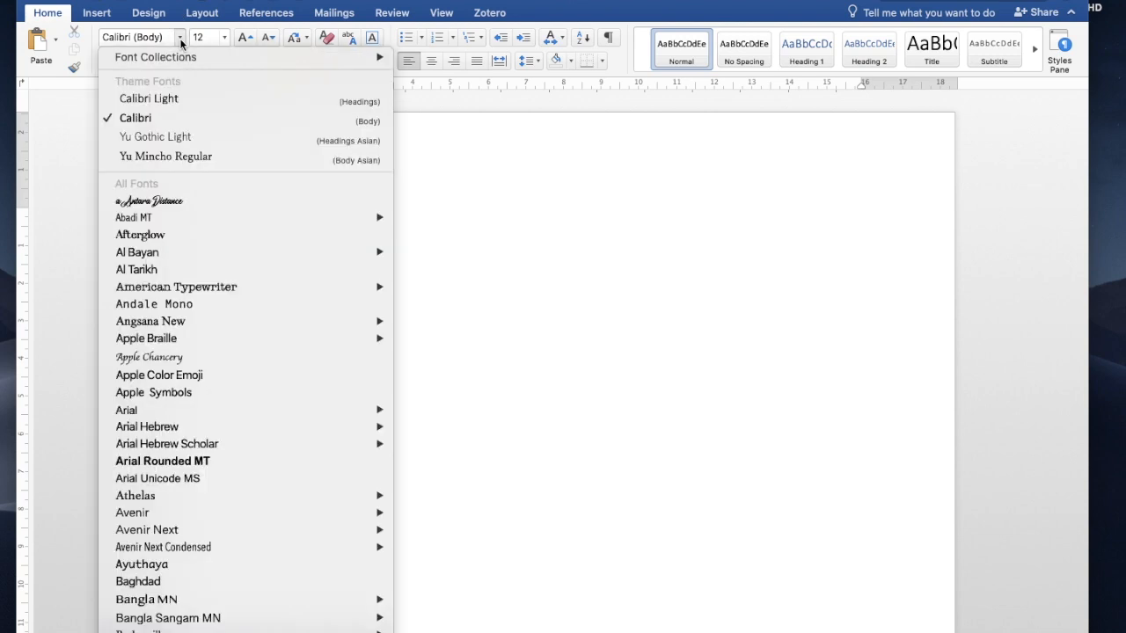
{"action": "scroll", "coordinate": [187, 127], "scroll_direction": "down", "scroll_amount": 10}
{"action": "scroll", "coordinate": [187, 126], "scroll_direction": "down", "scroll_amount": 20}
{"action": "scroll", "coordinate": [187, 131], "scroll_direction": "down", "scroll_amount": 20}
{"action": "scroll", "coordinate": [187, 132], "scroll_direction": "down", "scroll_amount": 20}
{"action": "scroll", "coordinate": [187, 127], "scroll_direction": "down", "scroll_amount": 15}
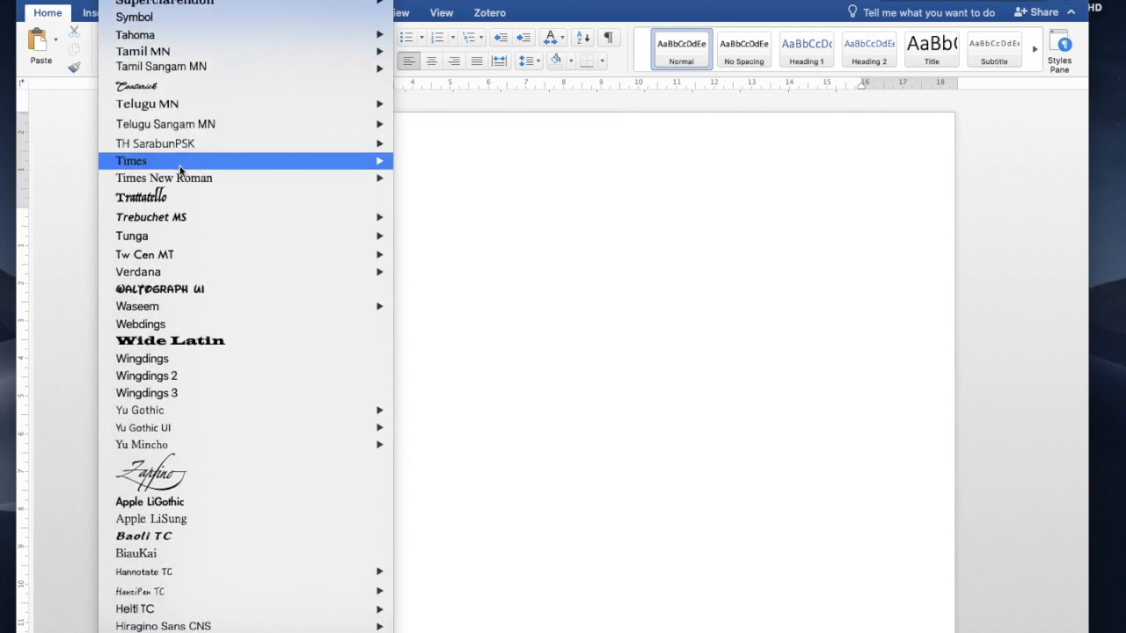
{"action": "mouse_move", "coordinate": [185, 182]}
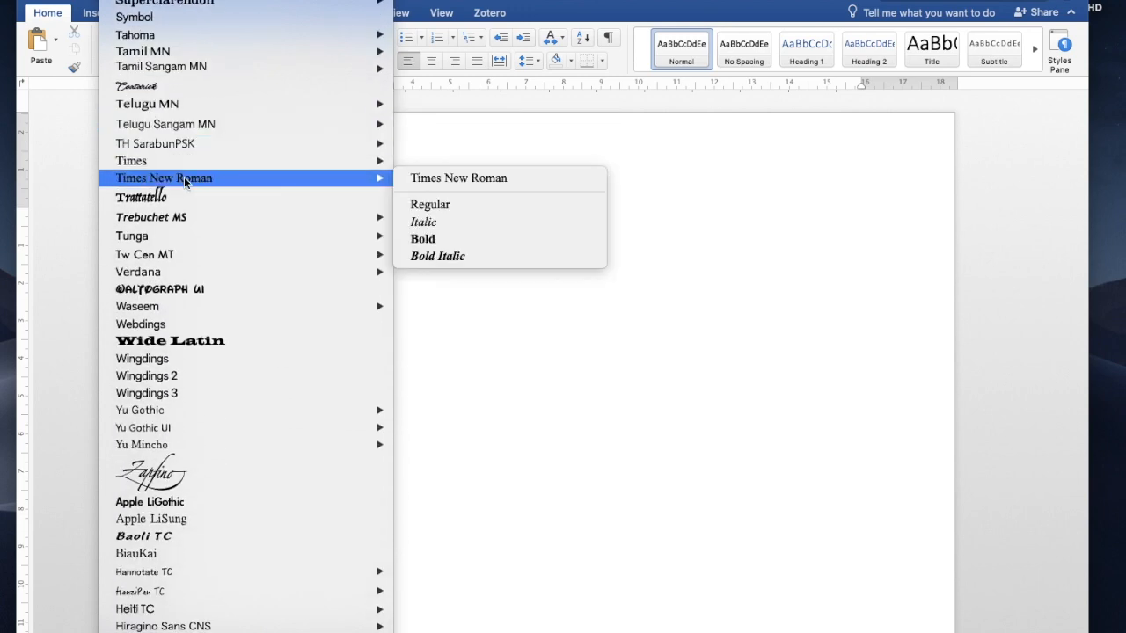
{"action": "left_click", "coordinate": [185, 180]}
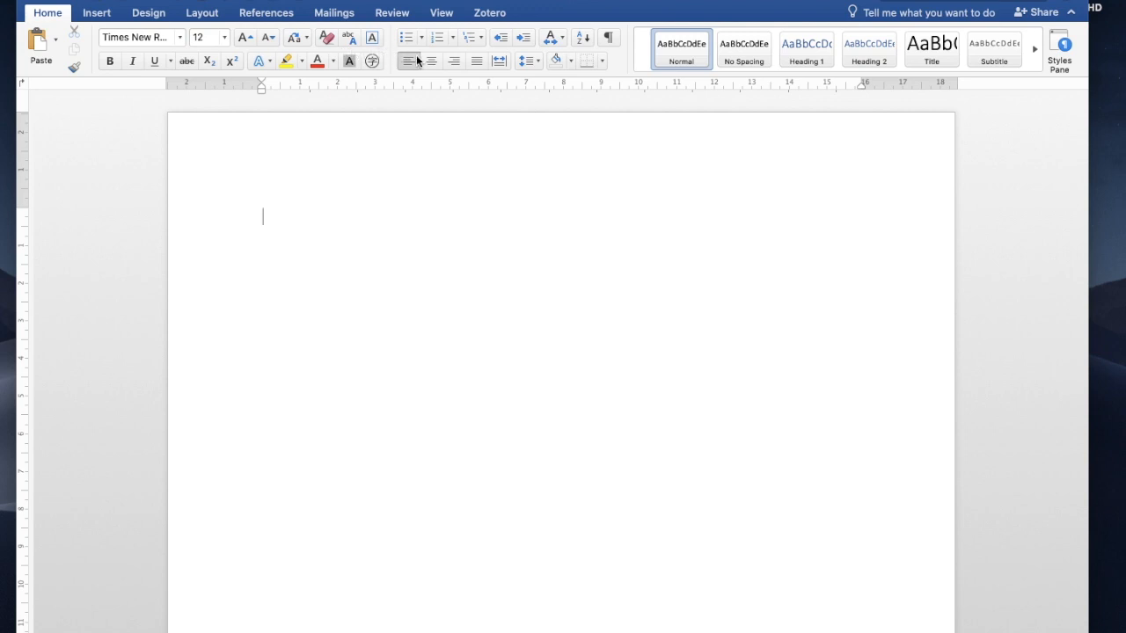
Step: Set the line spacing to 2.0 so the text is double-spaced
{"action": "left_click", "coordinate": [539, 61]}
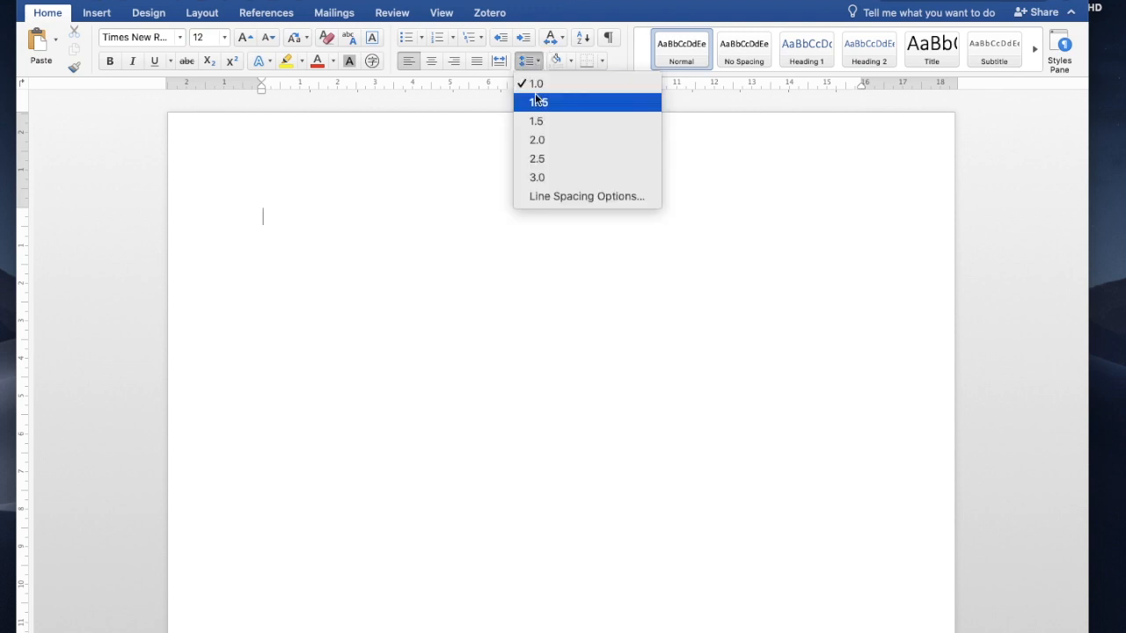
{"action": "left_click", "coordinate": [539, 140]}
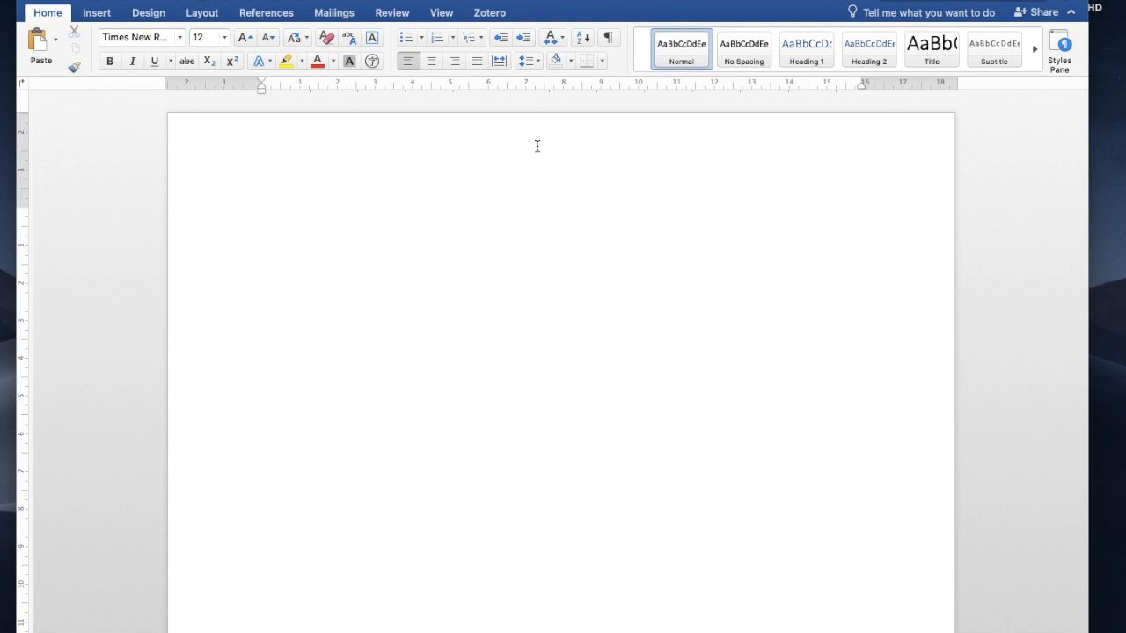
Step: Open the page header for editing and make its alignment right-aligned
{"action": "scroll", "coordinate": [529, 156], "scroll_direction": "down", "scroll_amount": 1}
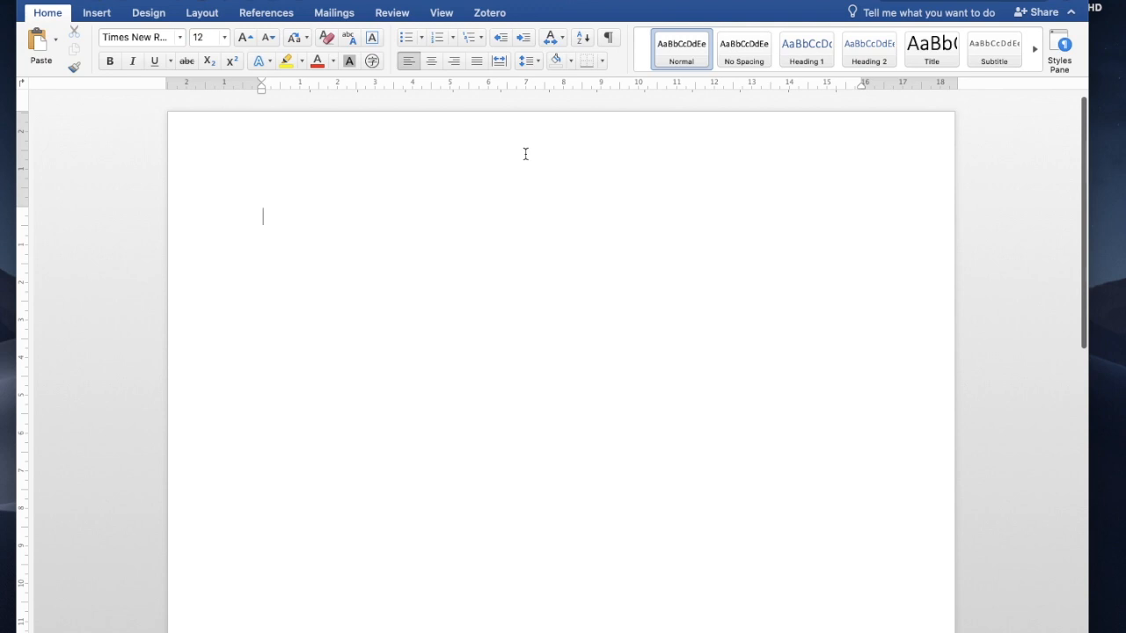
{"action": "double_click", "coordinate": [525, 154]}
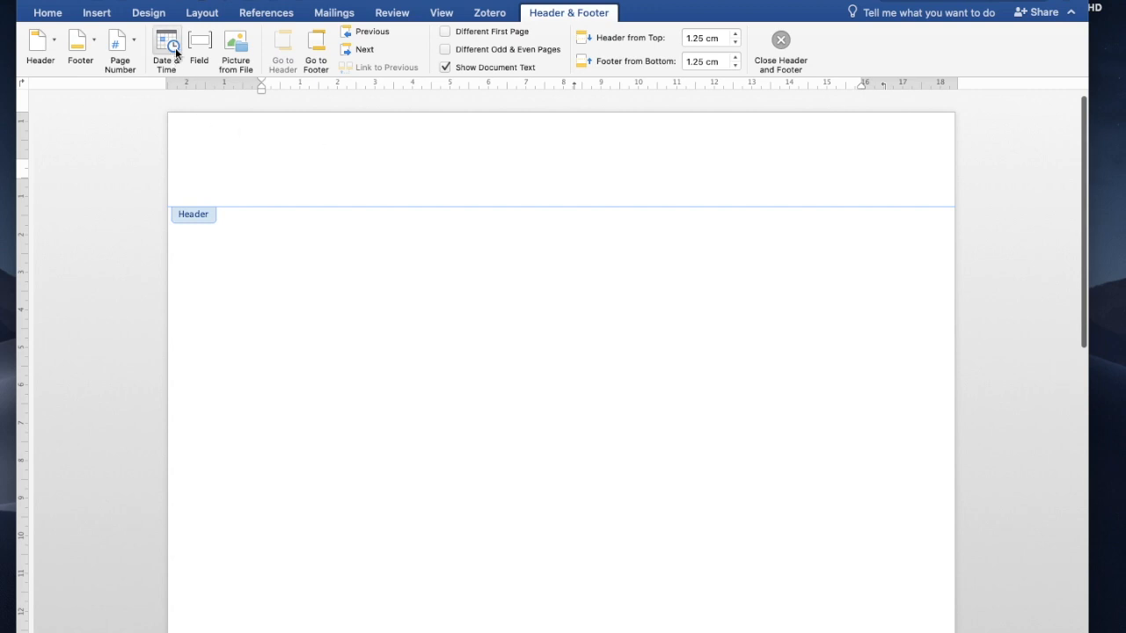
{"action": "left_click", "coordinate": [47, 13]}
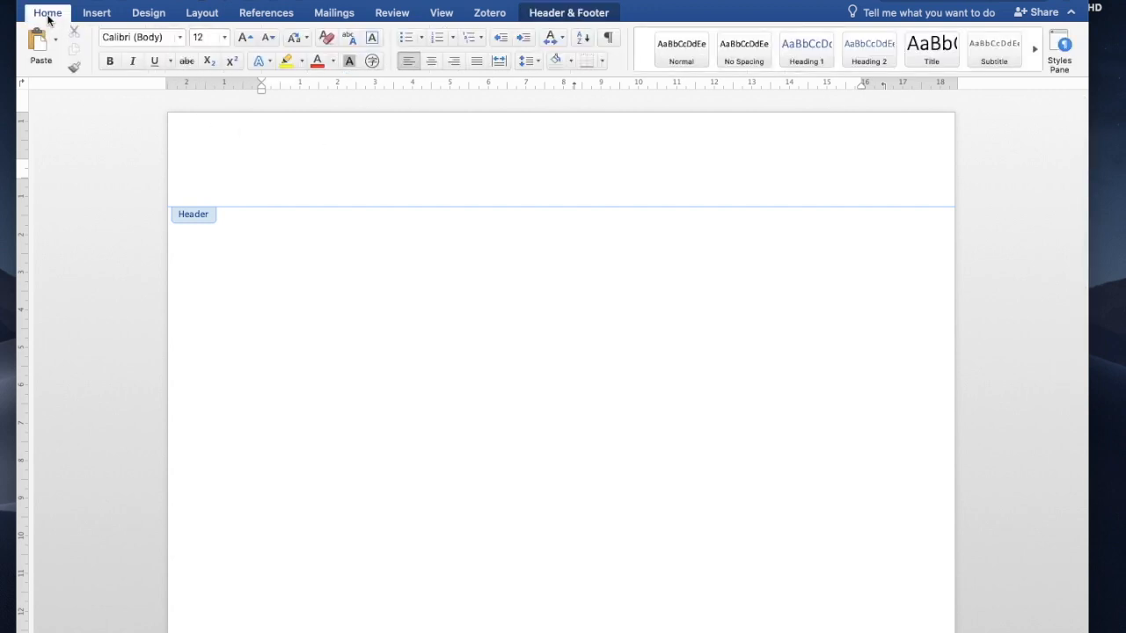
{"action": "left_click", "coordinate": [452, 60]}
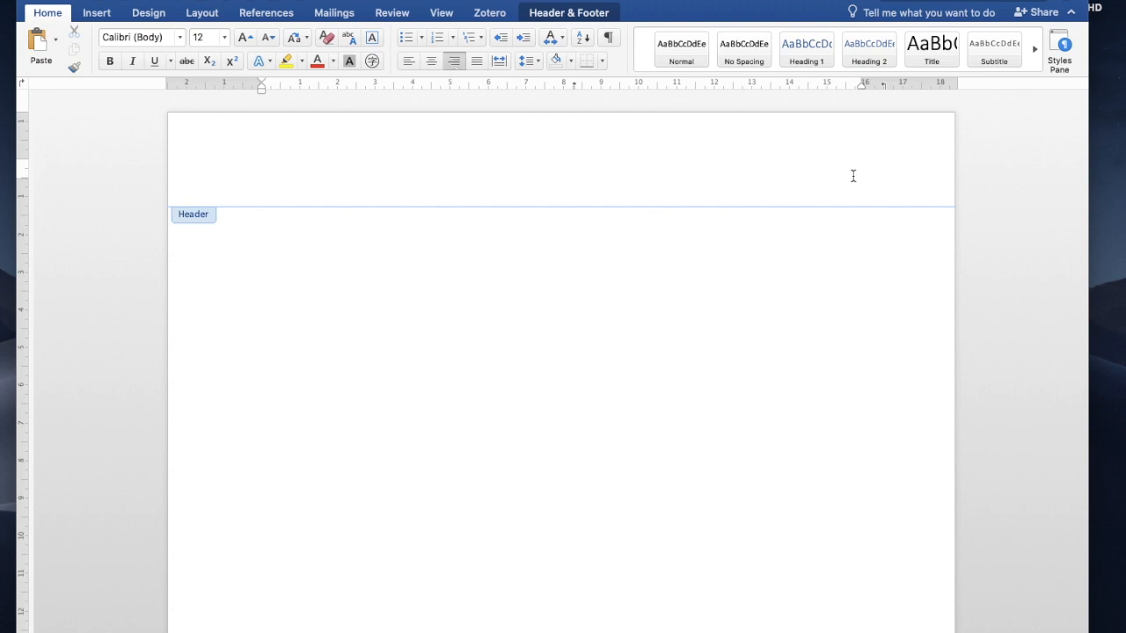
{"action": "left_click", "coordinate": [571, 14]}
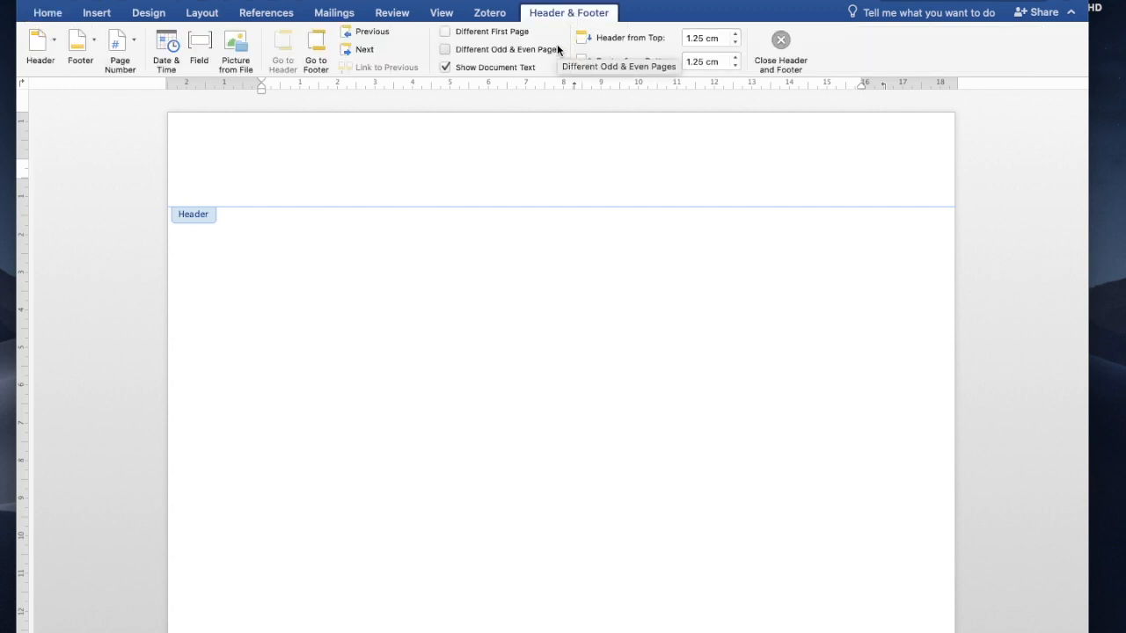
Step: Insert a page number 1 at the top right of the header and select it
{"action": "left_click", "coordinate": [135, 44]}
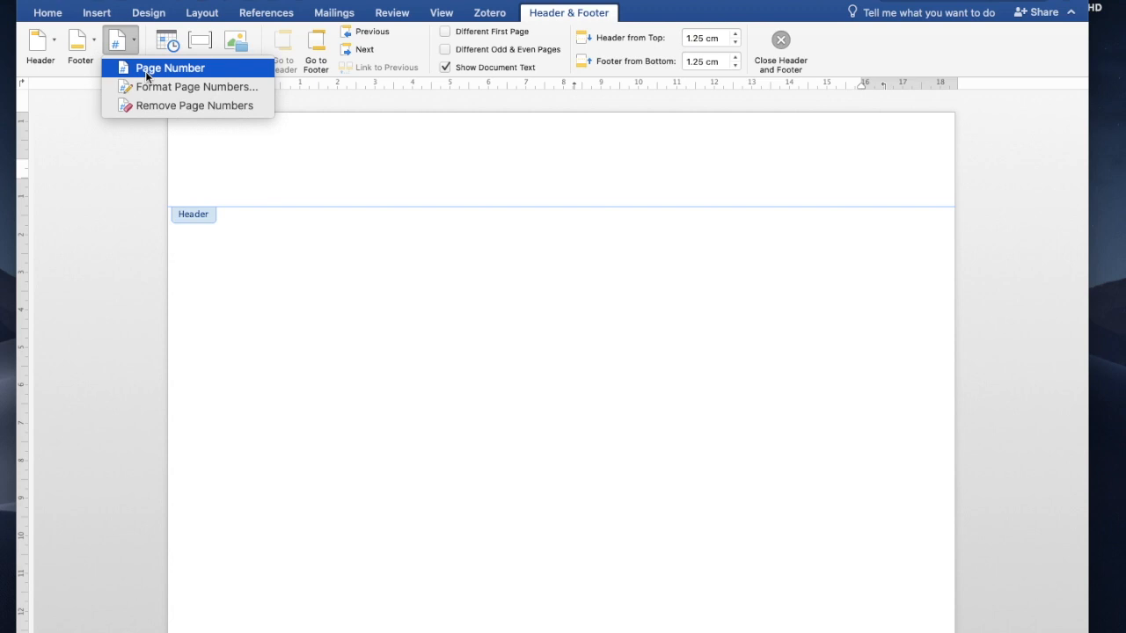
{"action": "left_click", "coordinate": [158, 69]}
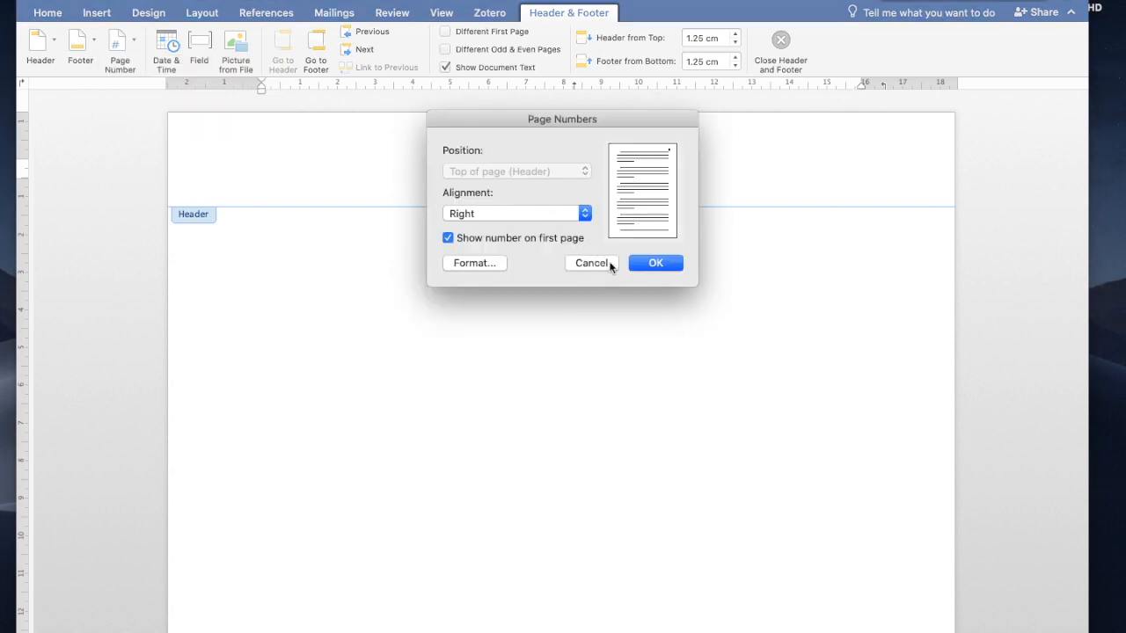
{"action": "left_click", "coordinate": [656, 263]}
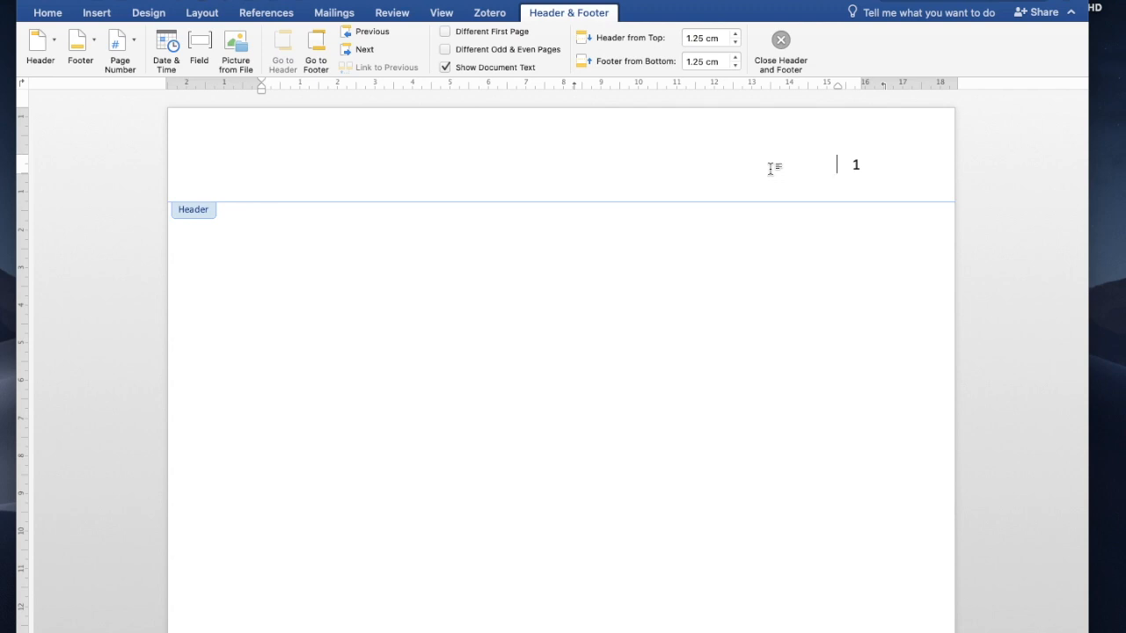
{"action": "left_click", "coordinate": [856, 165]}
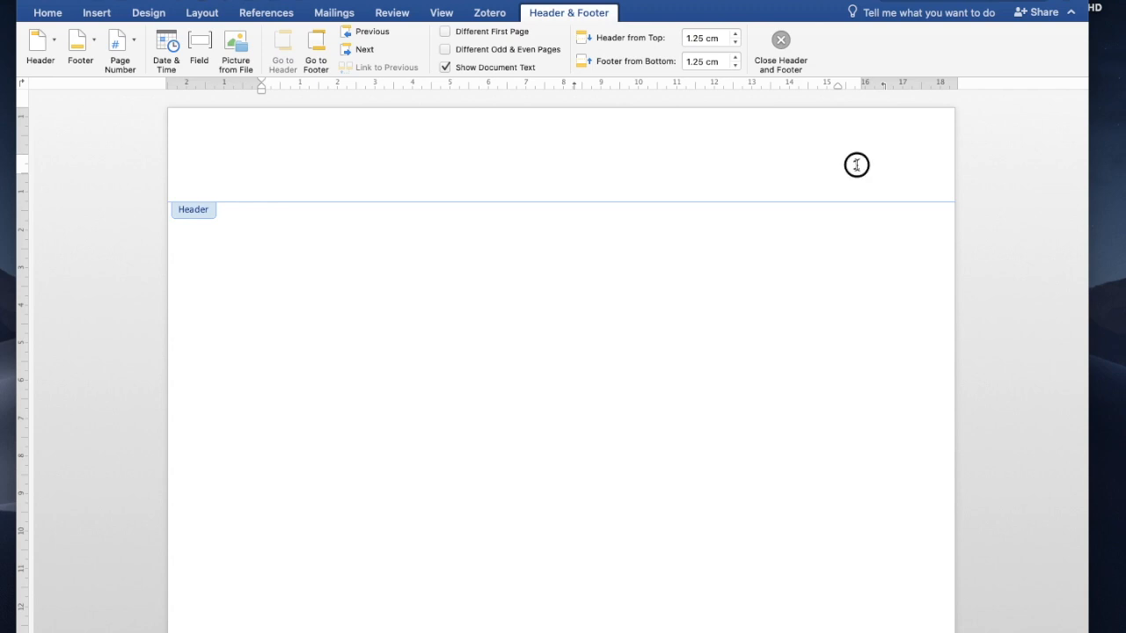
{"action": "left_click", "coordinate": [46, 14]}
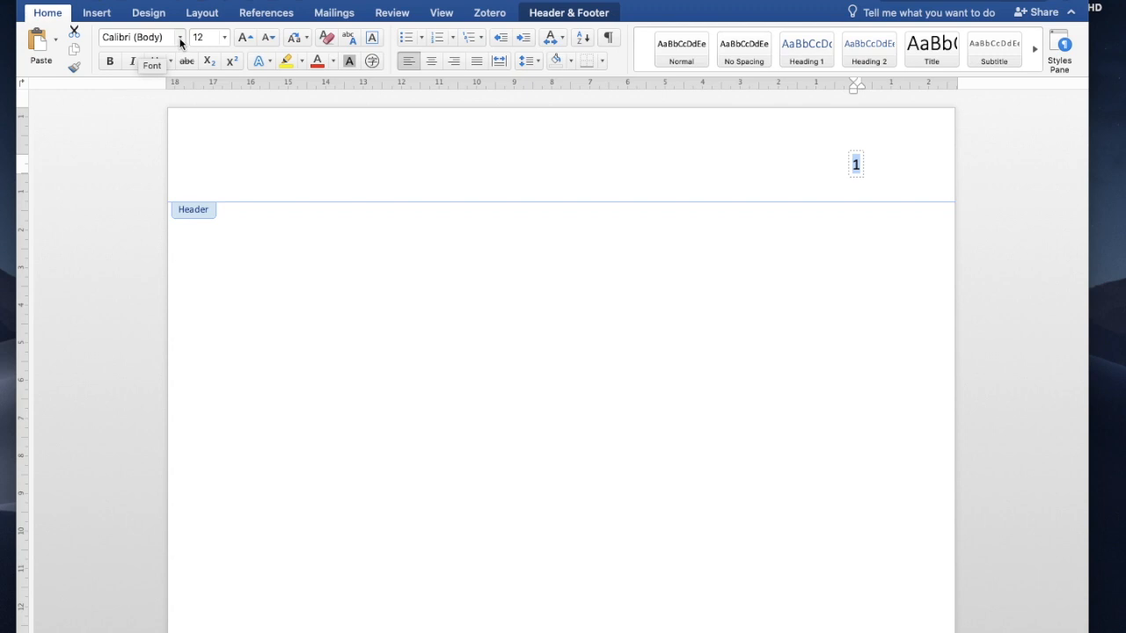
Step: Apply Times New Roman to the header page number, leaving the cursor just before it
{"action": "left_click", "coordinate": [180, 40]}
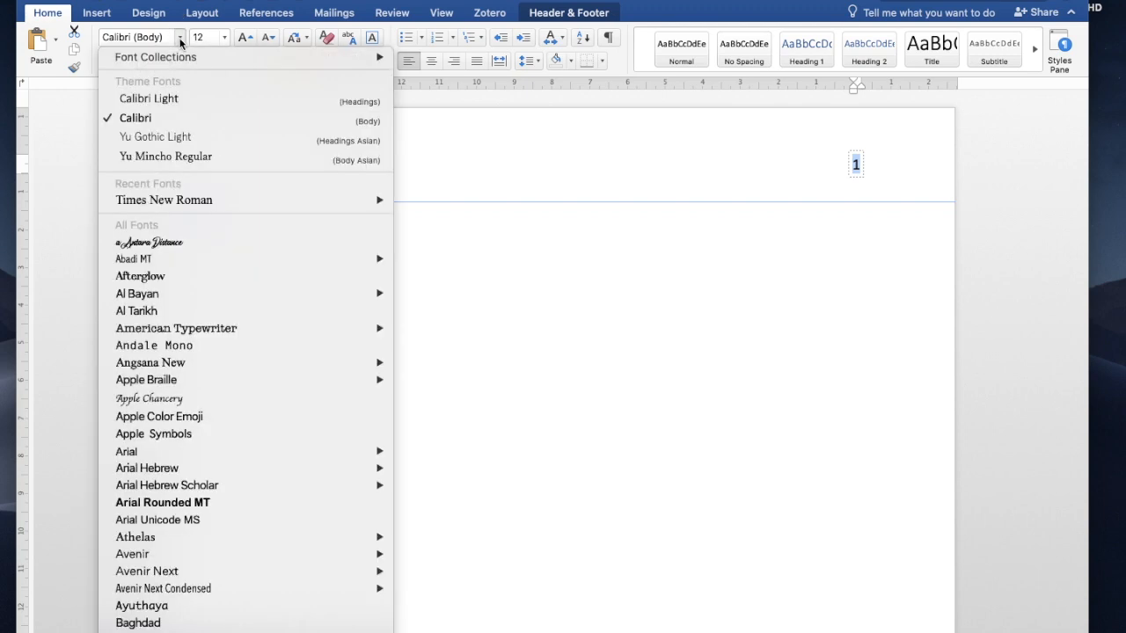
{"action": "mouse_move", "coordinate": [180, 202]}
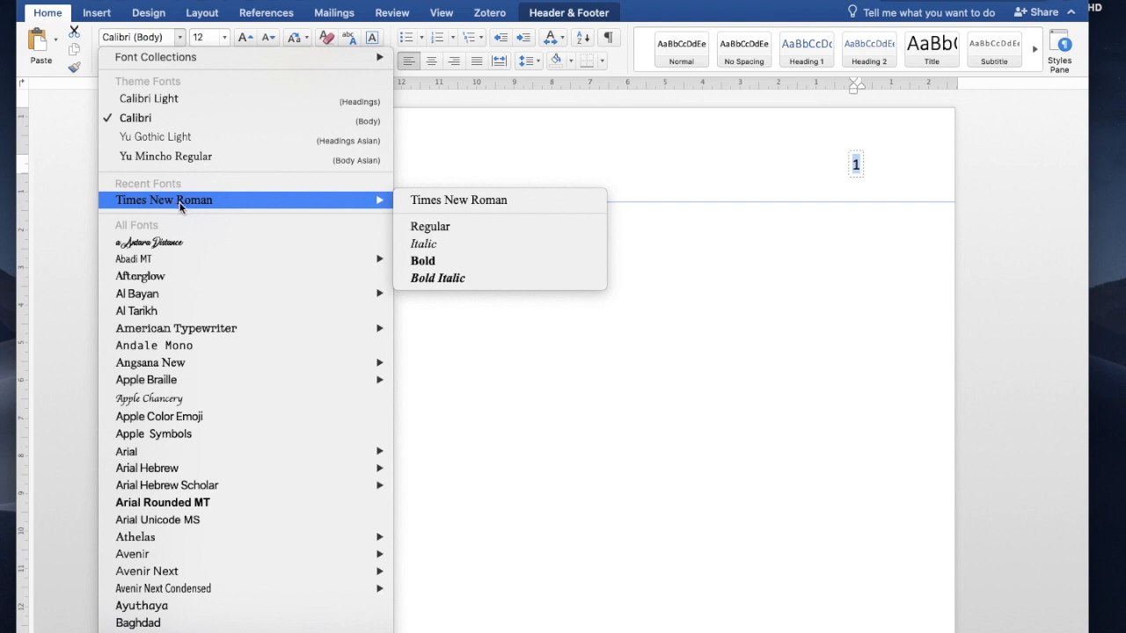
{"action": "left_click", "coordinate": [258, 208]}
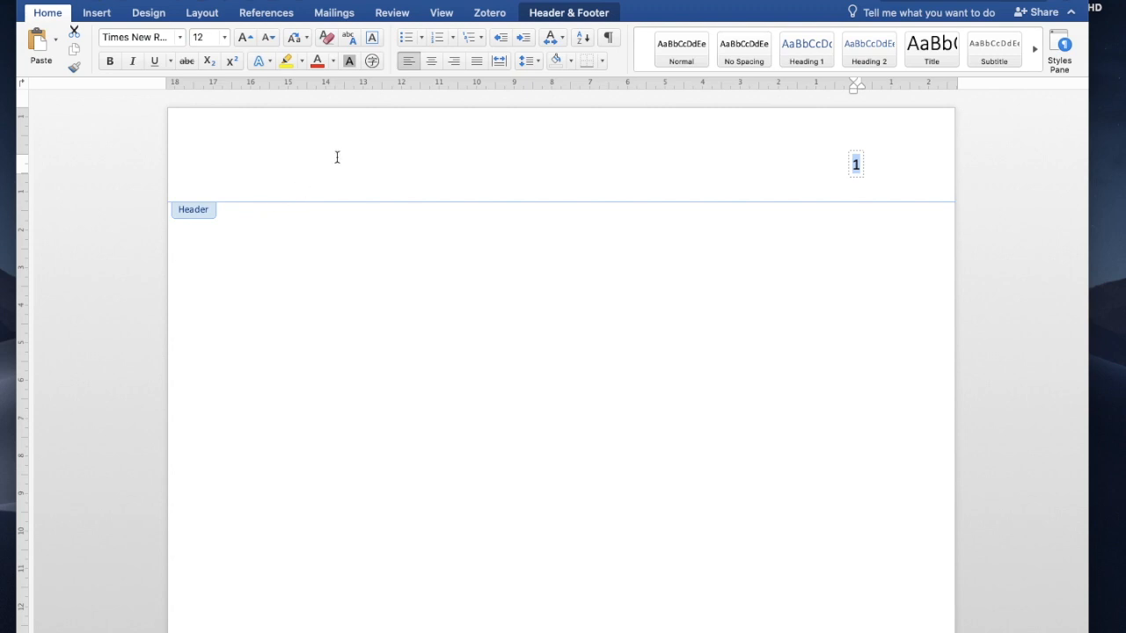
{"action": "left_click", "coordinate": [833, 168]}
{"action": "left_click", "coordinate": [833, 170]}
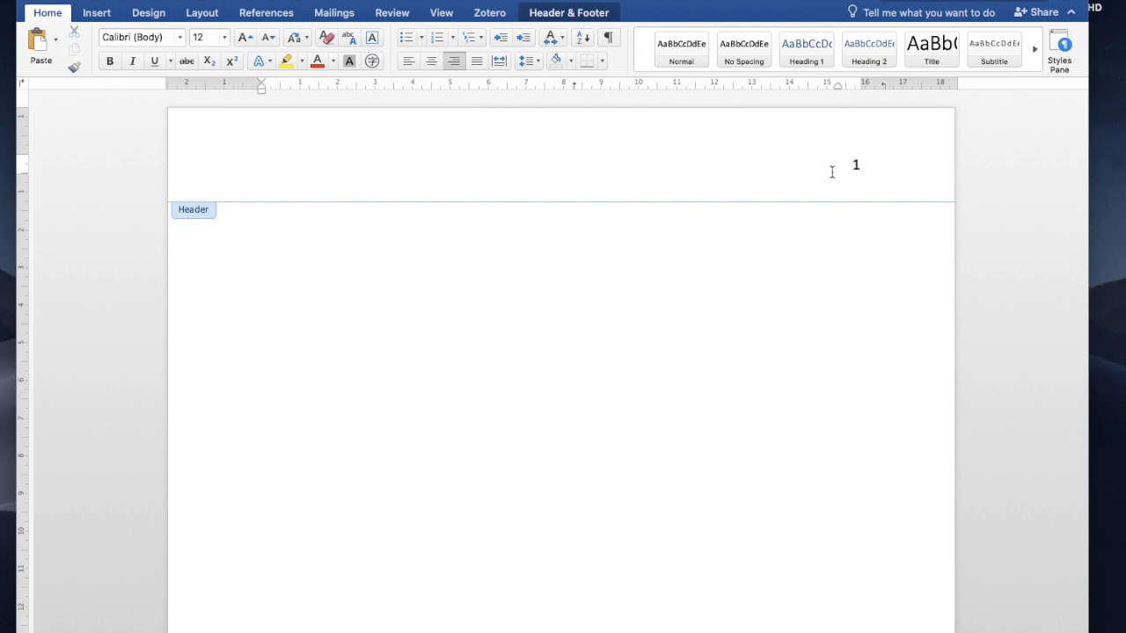
Step: Type the author's surname before the page number and set it in Times New Roman
{"action": "type", "text": "Sugita"}
{"action": "double_click", "coordinate": [797, 165]}
{"action": "left_click", "coordinate": [181, 37]}
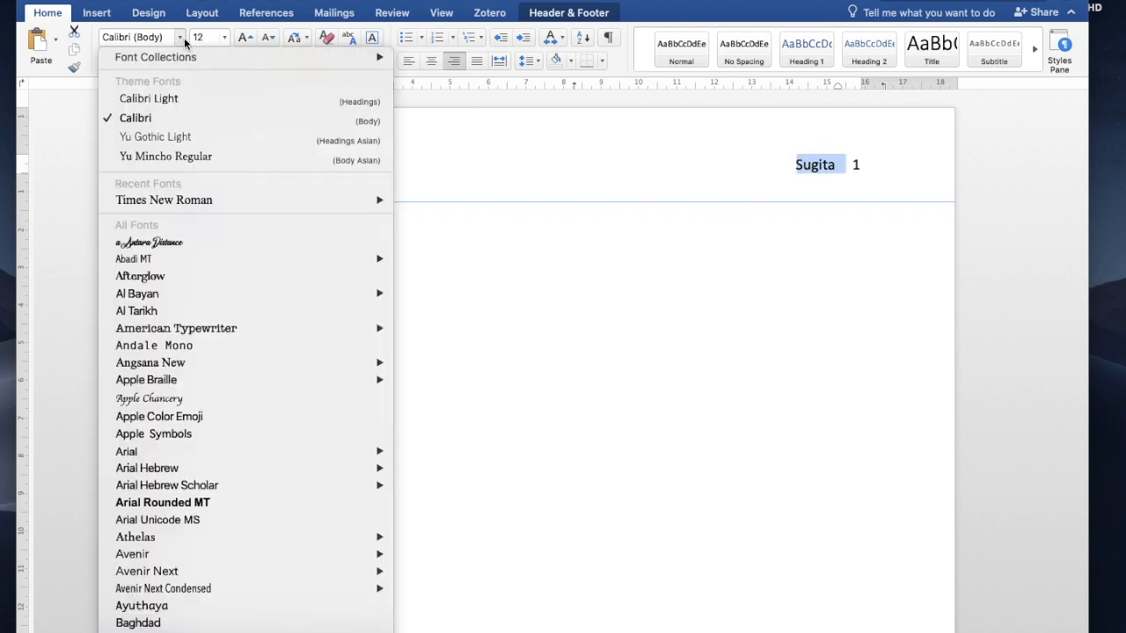
{"action": "left_click", "coordinate": [175, 202]}
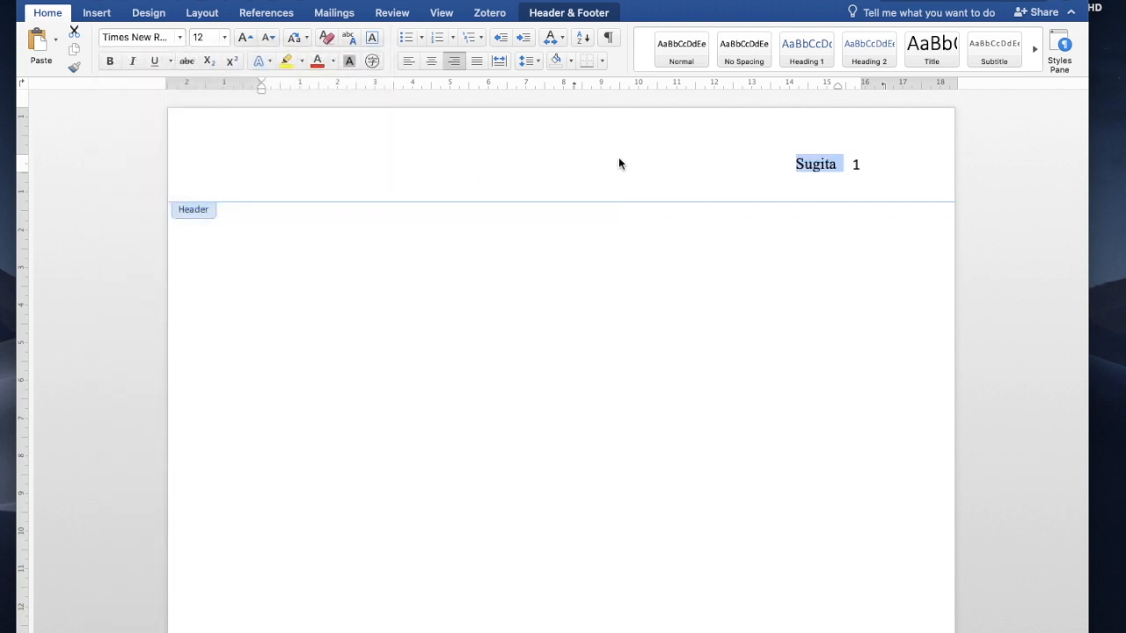
{"action": "left_click", "coordinate": [614, 163]}
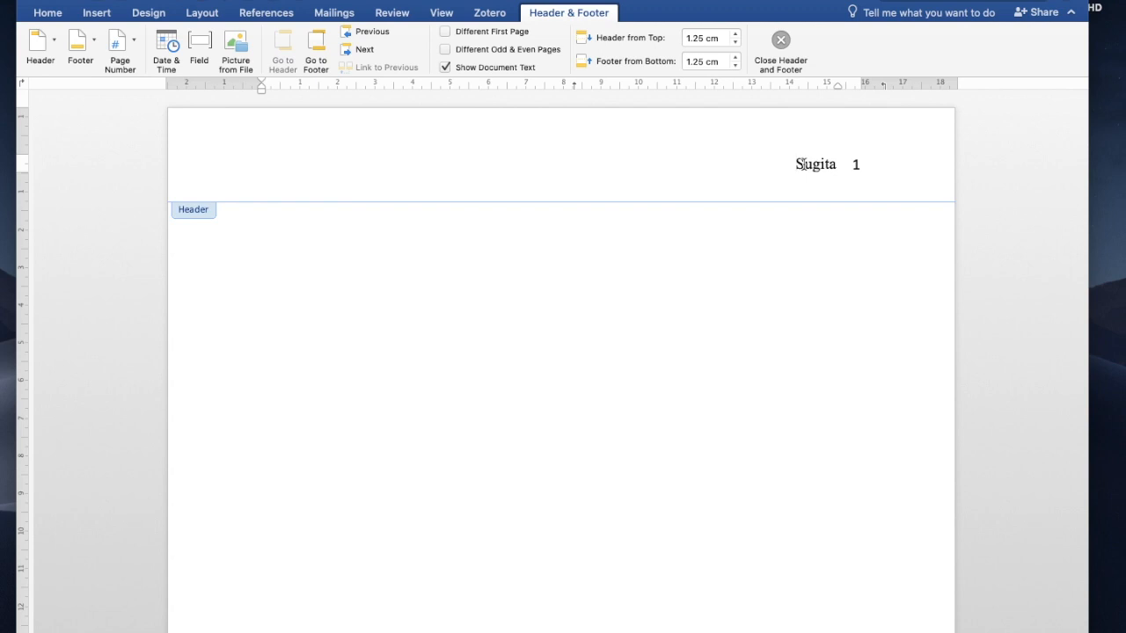
Step: In the body, type the student's name with student ID in parentheses, then 'Instructor's Name'
{"action": "double_click", "coordinate": [643, 294]}
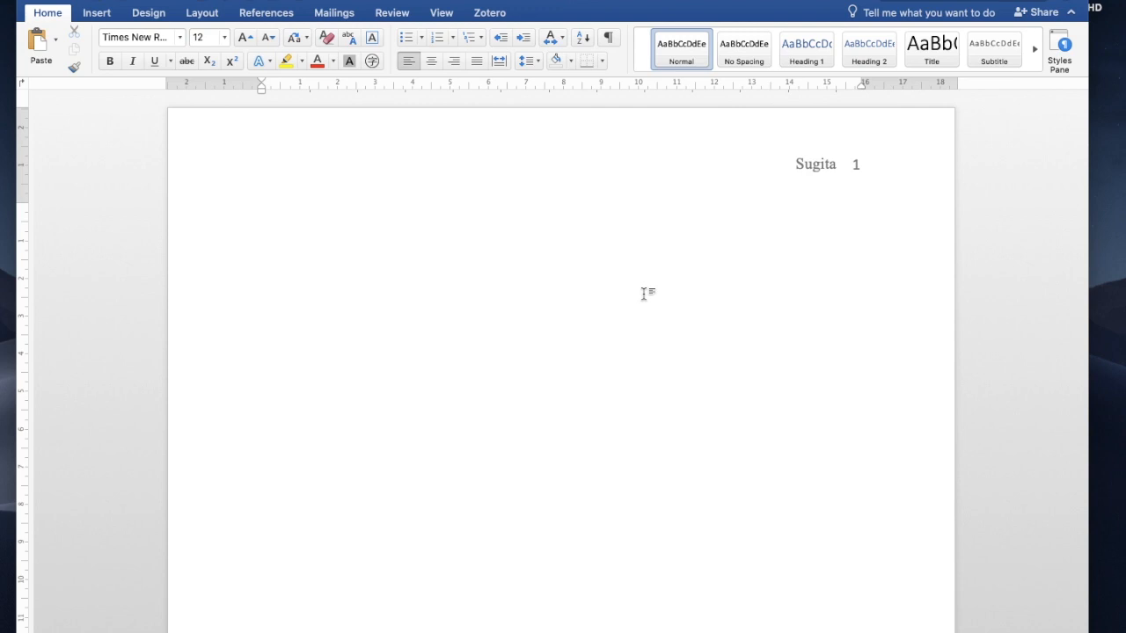
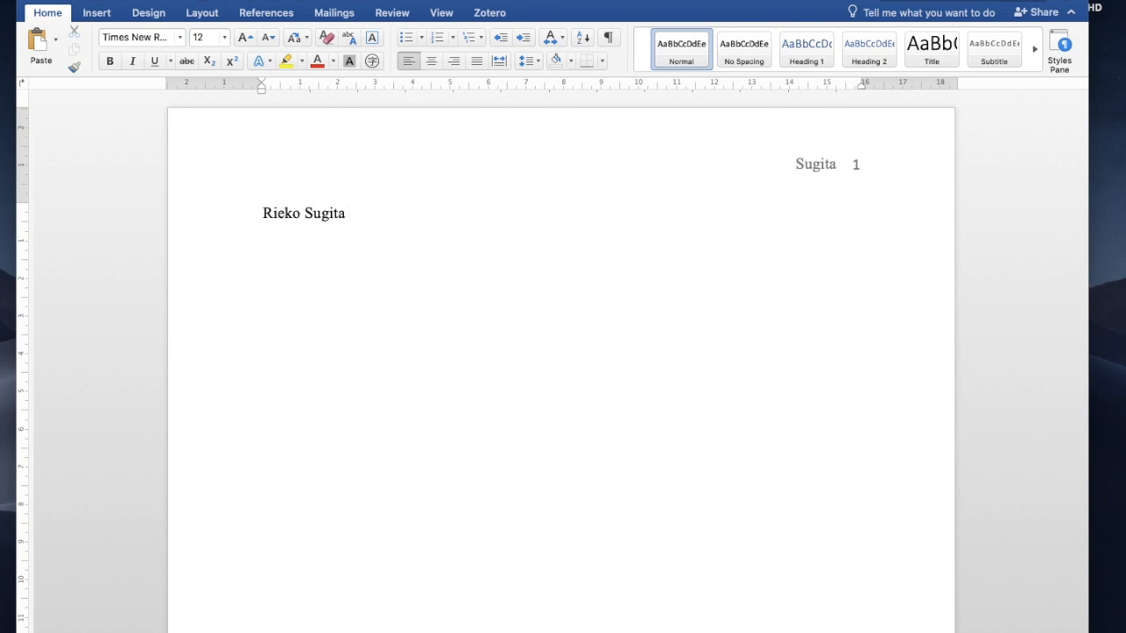
{"action": "type", "text": "In"}
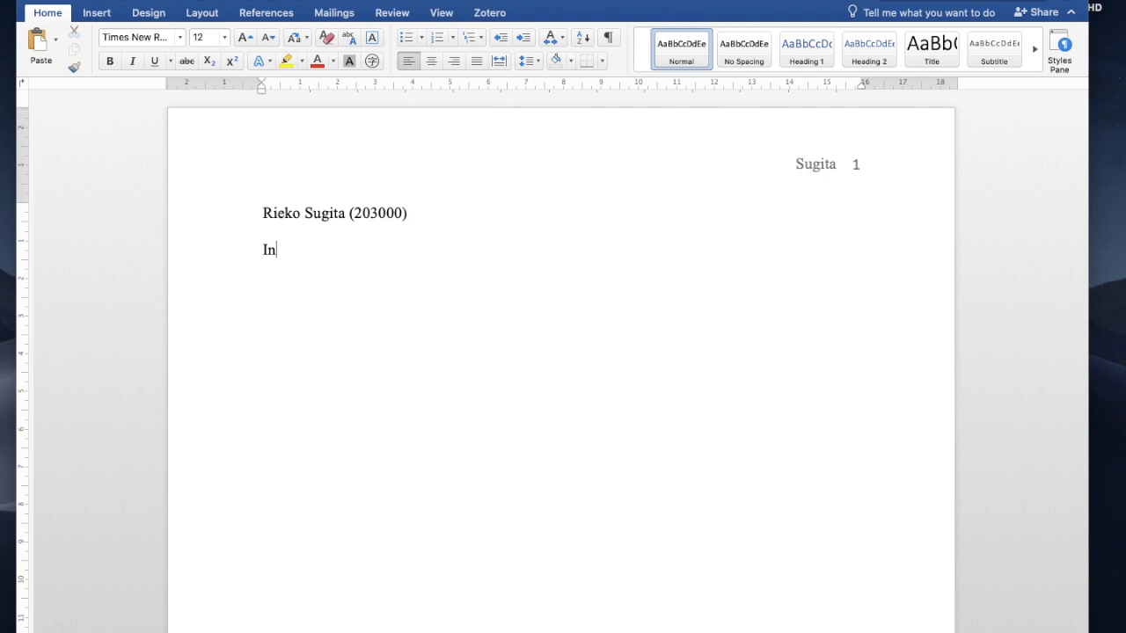
{"action": "type", "text": "structor'"}
{"action": "type", "text": "s Name"}
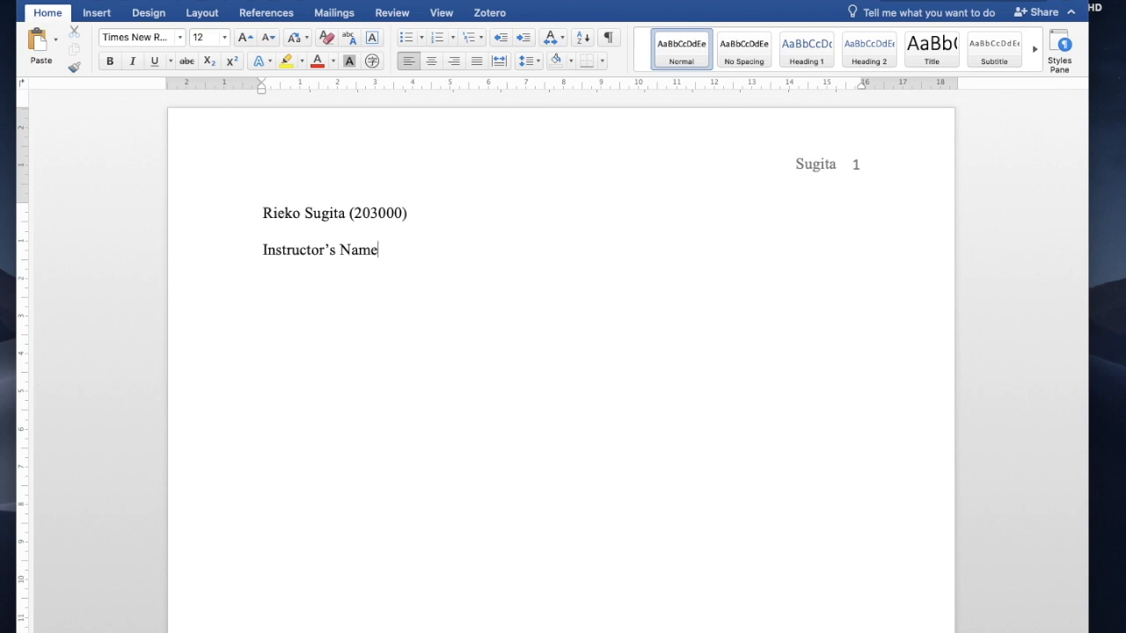
Step: Add the lines 'Intro Intensive English C2G6' and 'Date Month Year' below Instructor's Name
{"action": "key", "text": "Return"}
{"action": "type", "text": "Intro Intensive "}
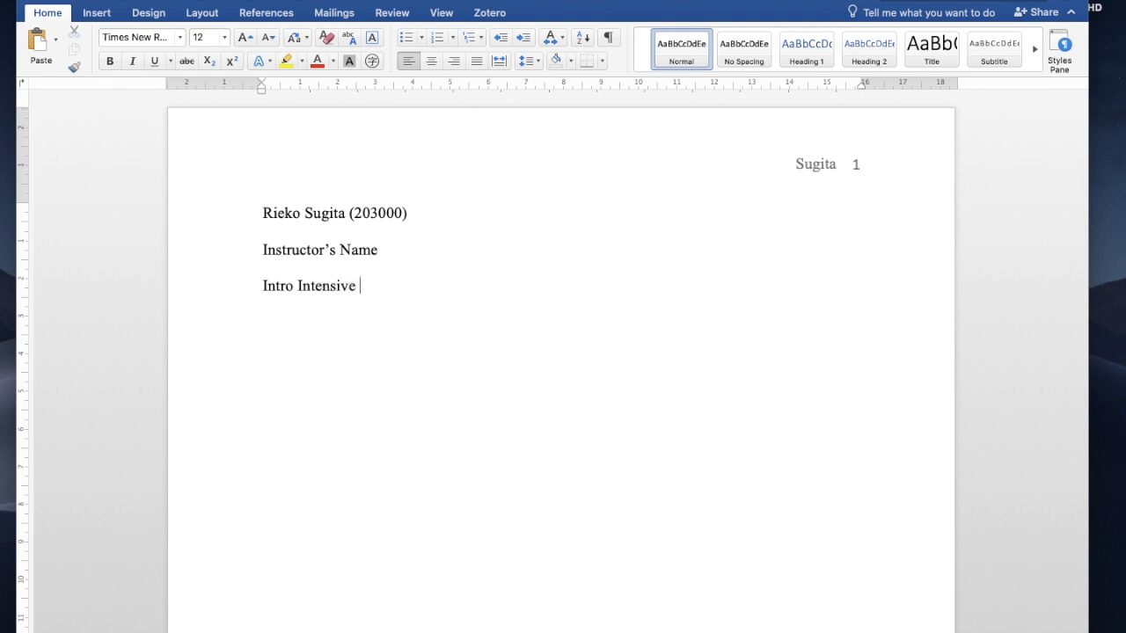
{"action": "type", "text": "English"}
{"action": "type", "text": "C2"}
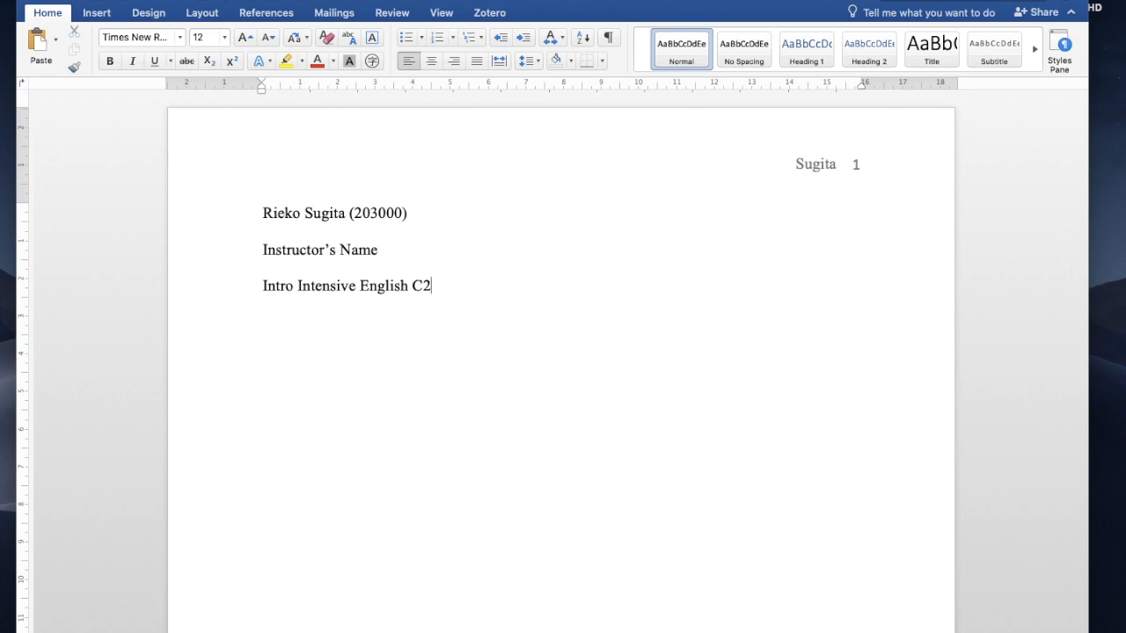
{"action": "type", "text": "G"}
{"action": "type", "text": "6"}
{"action": "type", "text": "Date "}
{"action": "type", "text": "Mo"}
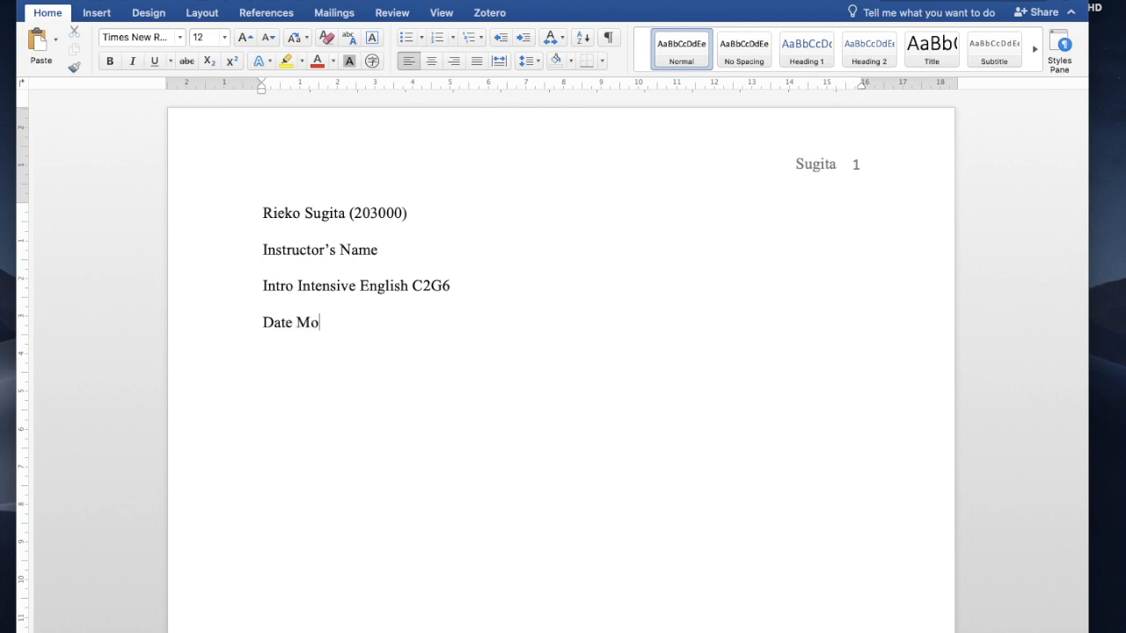
{"action": "type", "text": "nth Year"}
{"action": "key", "text": "Return"}
Step: Add a centred 'Title' line, then return to left alignment for the body paragraph
{"action": "scroll", "coordinate": [562, 352], "scroll_direction": "down", "scroll_amount": 2}
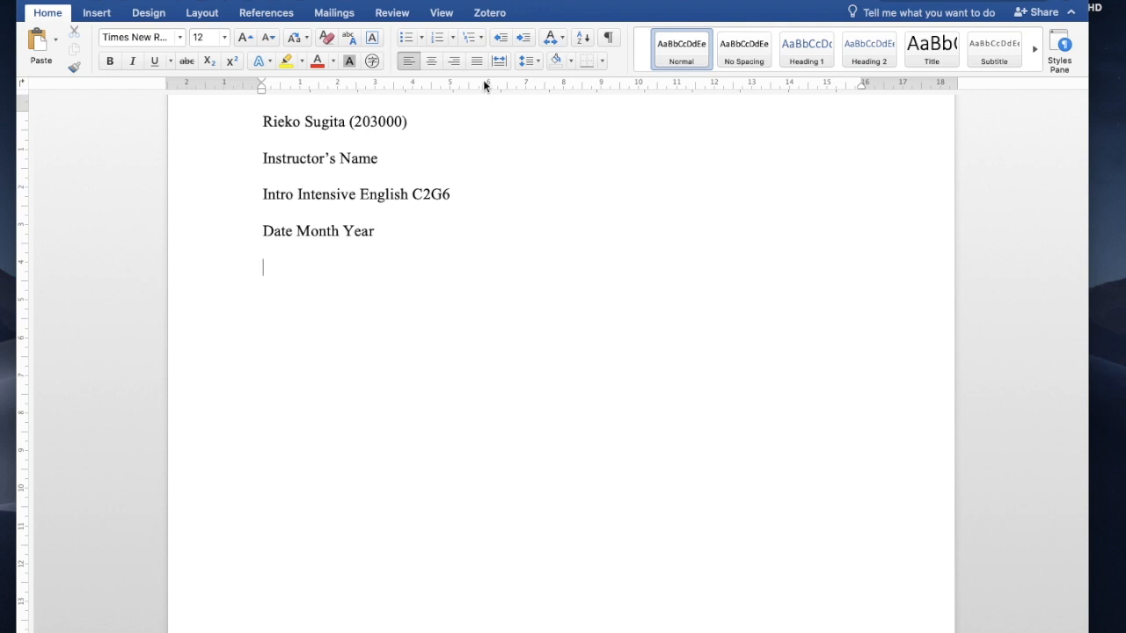
{"action": "left_click", "coordinate": [431, 63]}
{"action": "type", "text": "Title"}
{"action": "left_click", "coordinate": [407, 62]}
Step: Finish the sample paragraph with four sentences, ending 'get onto the next line.'
{"action": "type", "text": "You can start "}
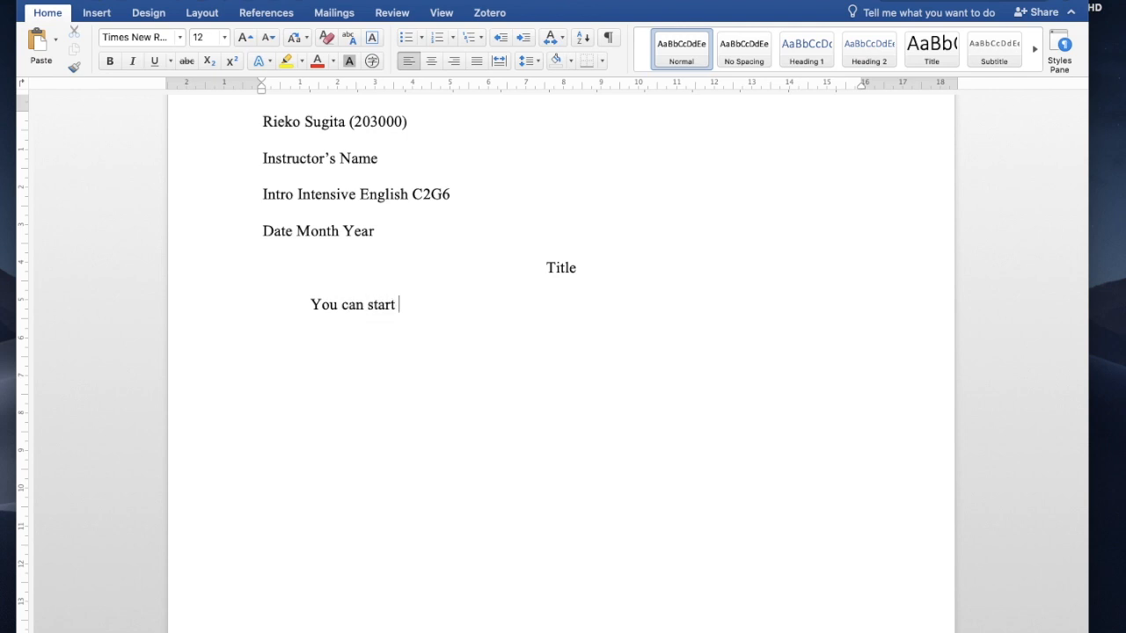
{"action": "type", "text": "typing your report."}
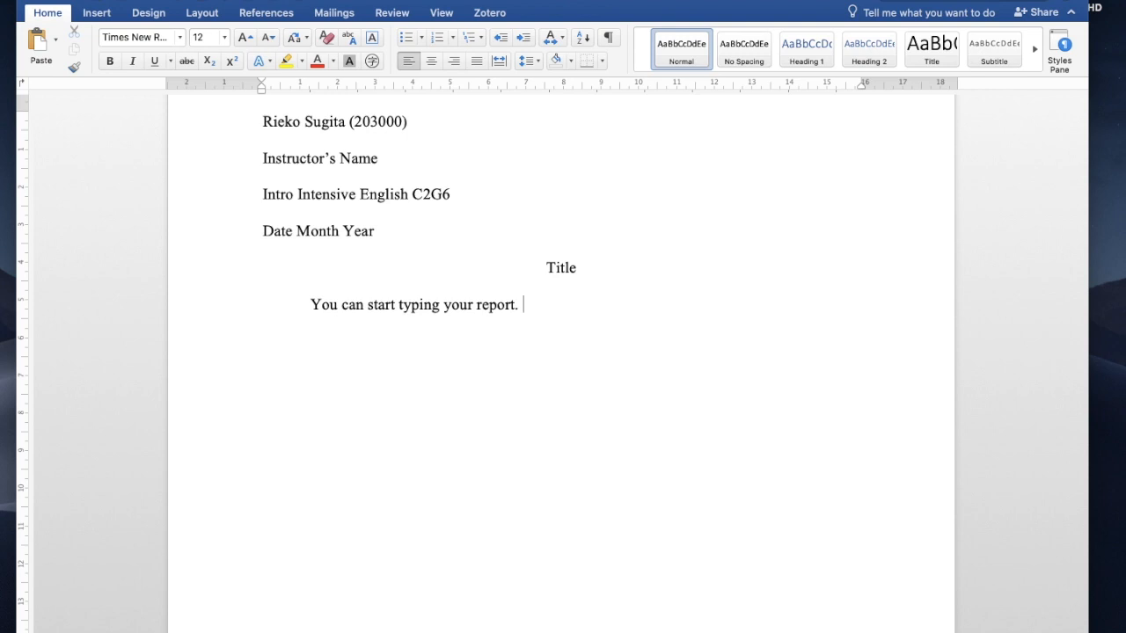
{"action": "type", "text": "Now write the se"}
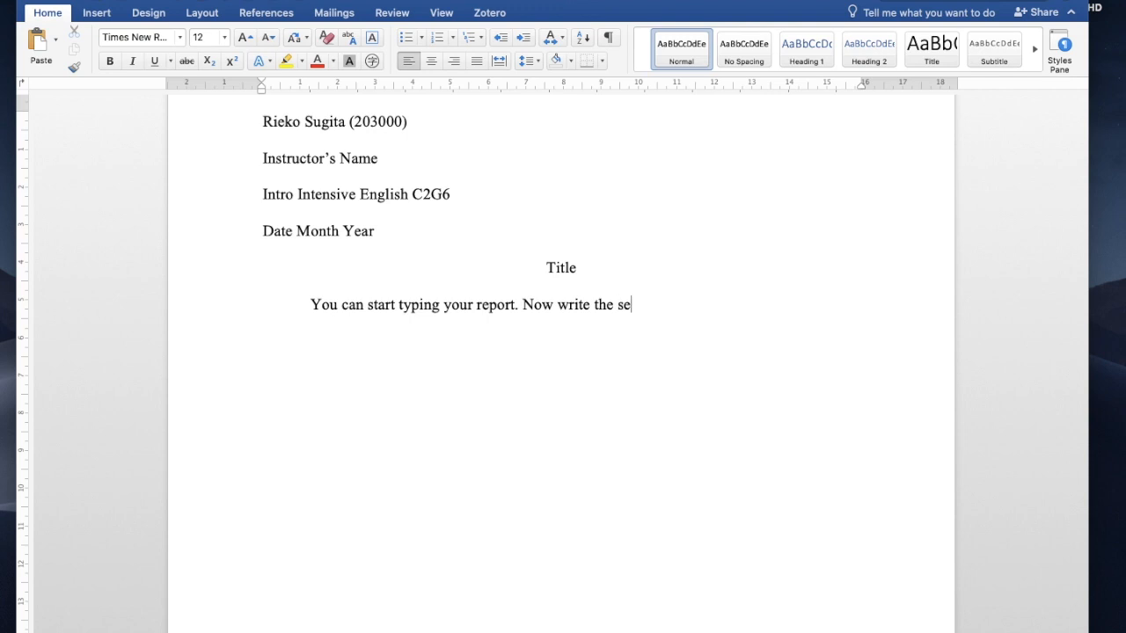
{"action": "type", "text": "cond sentence"}
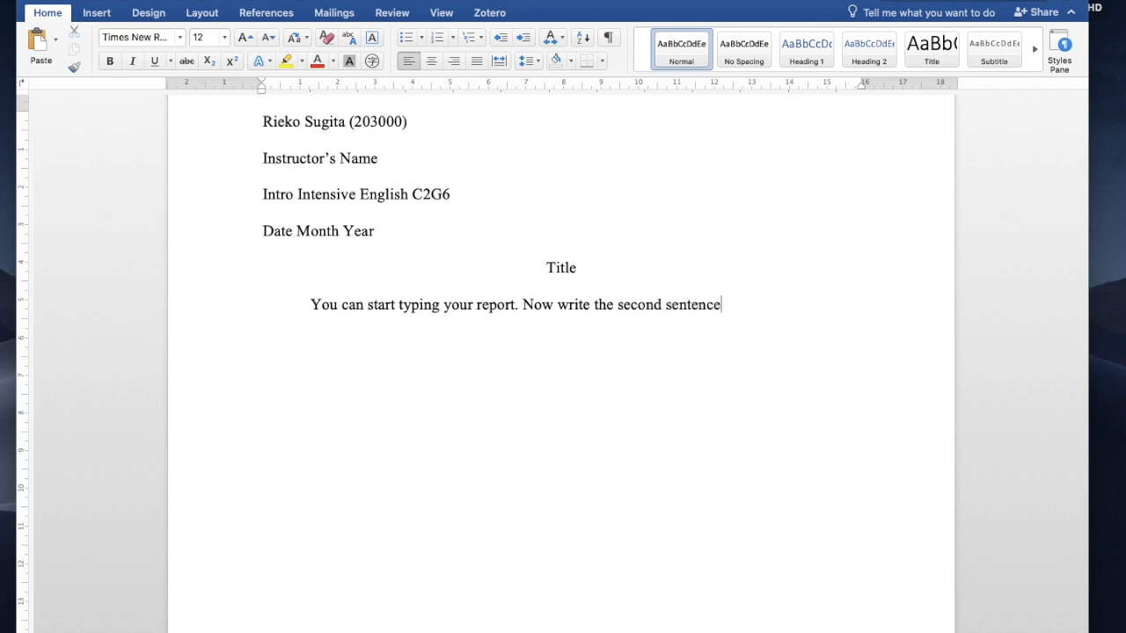
{"action": "type", "text": ". It is this easy. "}
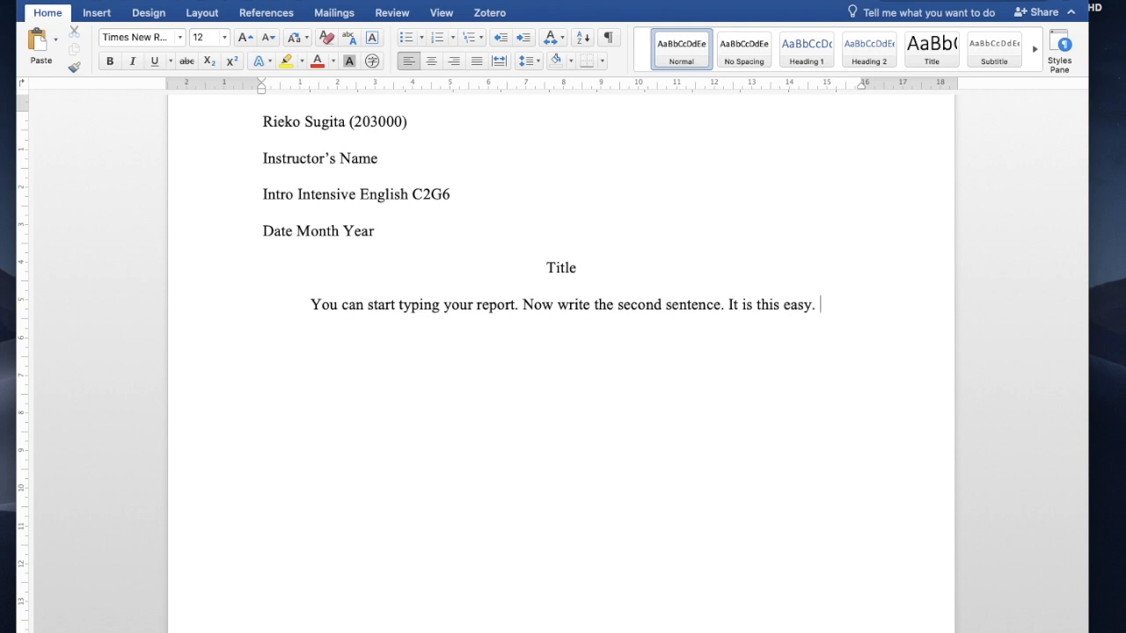
{"action": "type", "text": "You don"}
{"action": "type", "text": "'t have"}
{"action": "type", "text": " to "}
{"action": "type", "text": "press th"}
{"action": "type", "text": "e space"}
{"action": "type", "text": " bar"}
{"action": "type", "text": " or re"}
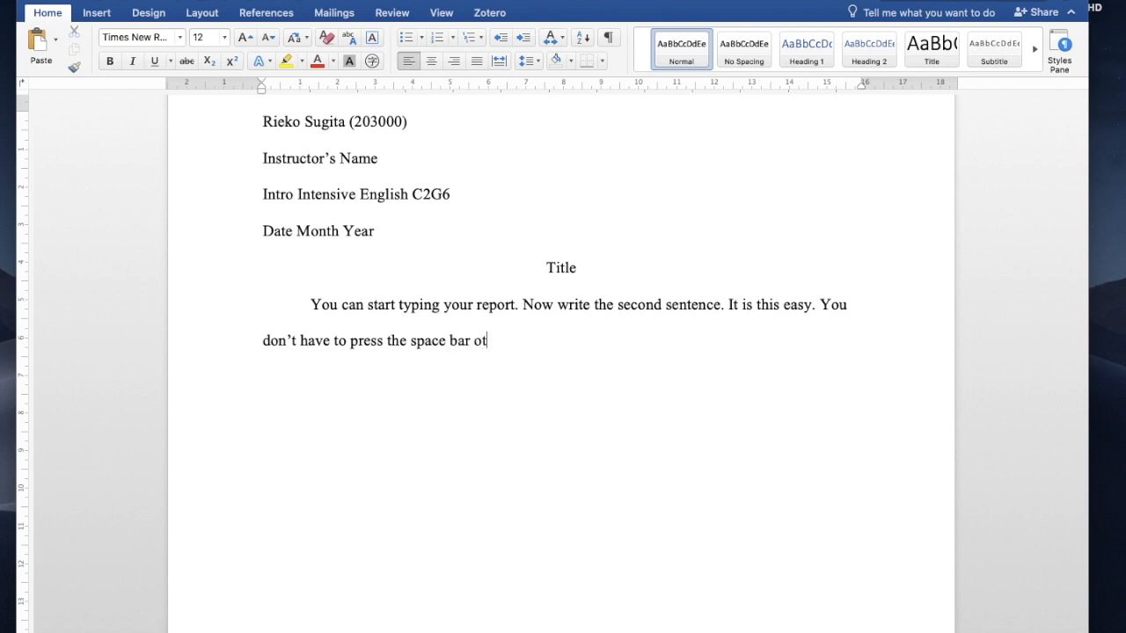
{"action": "type", "text": "turn to get o"}
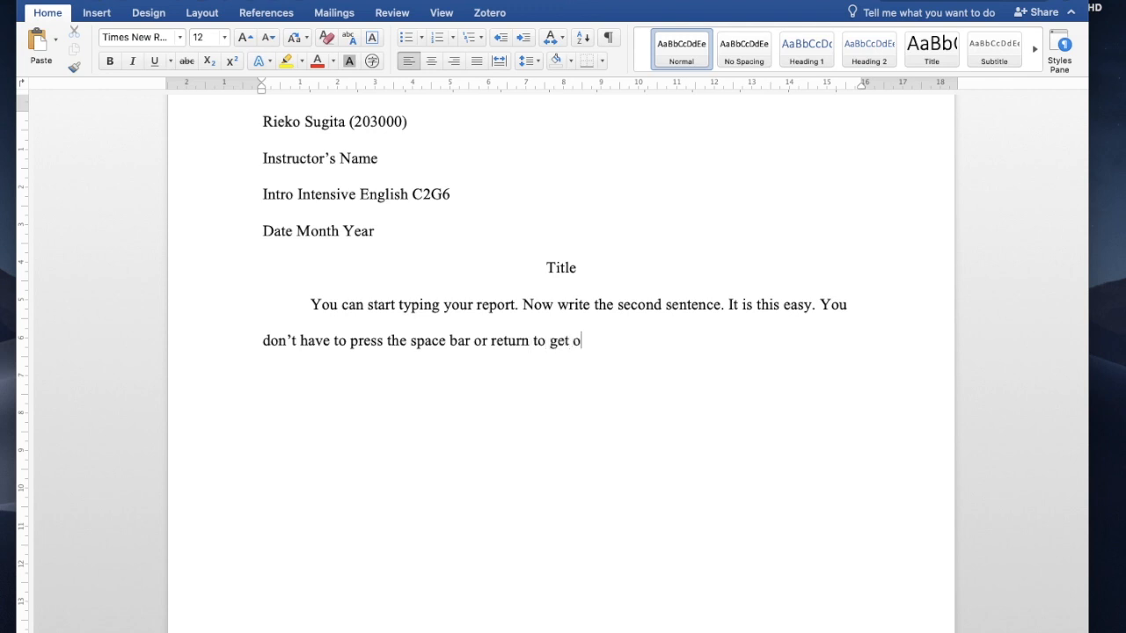
{"action": "type", "text": "nto the next line."}
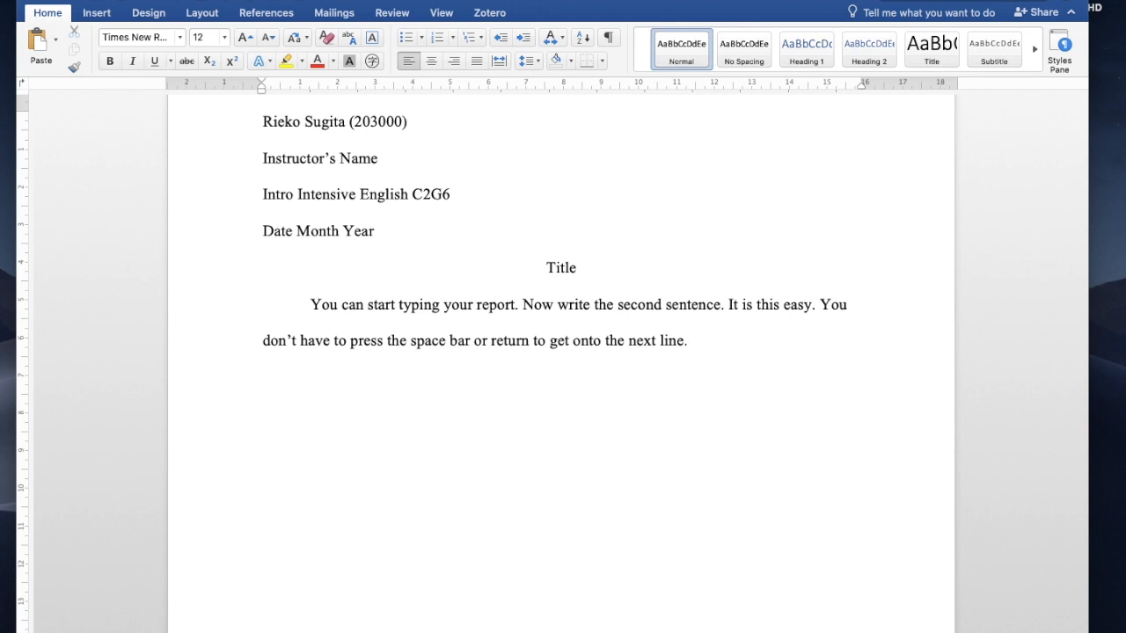
{"action": "left_click", "coordinate": [93, 0]}
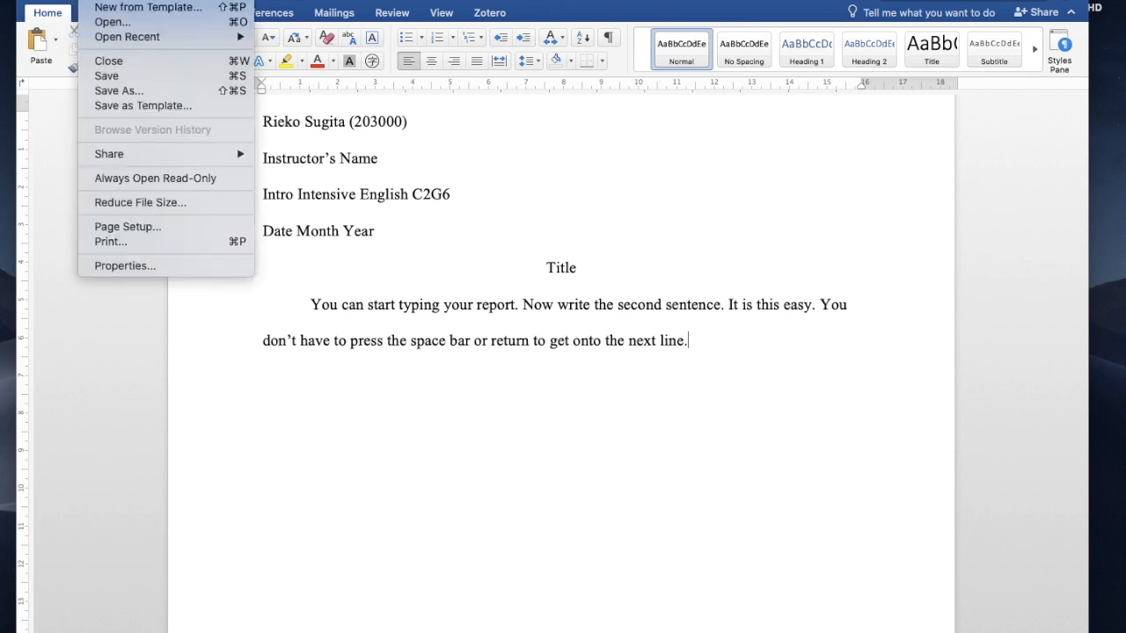
Step: Choose Save as Template to get a .dotx Save As dialog in the Templates folder
{"action": "left_click", "coordinate": [106, 107]}
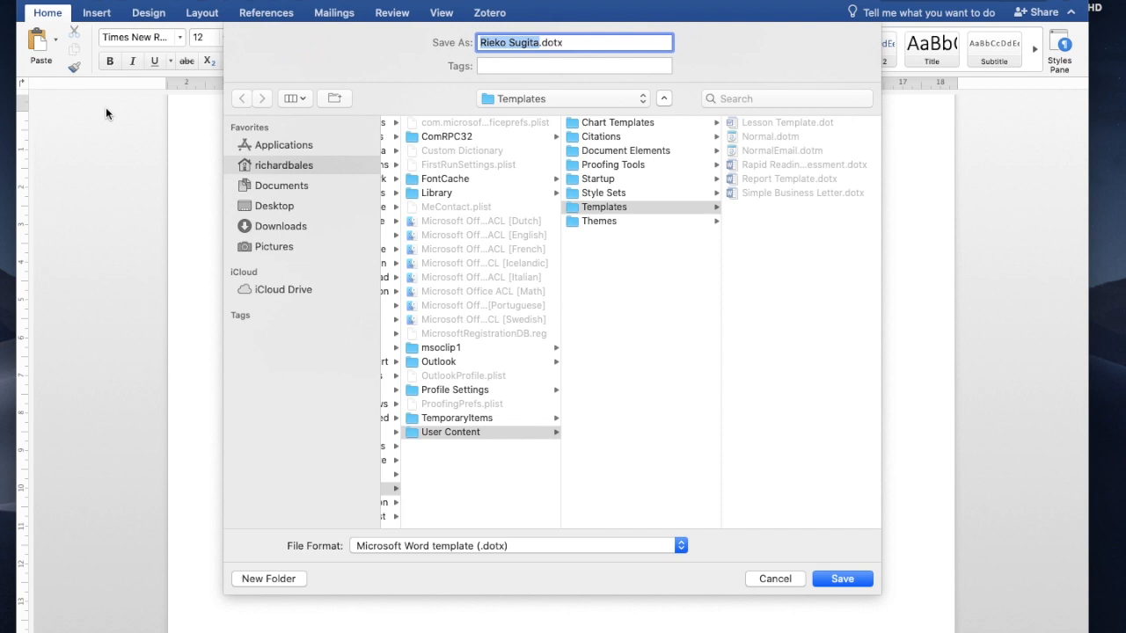
Step: Save the template as 'IIE MLA Report.dotx' in the Templates folder
{"action": "key", "text": "BackSpace"}
{"action": "type", "text": "IIE"}
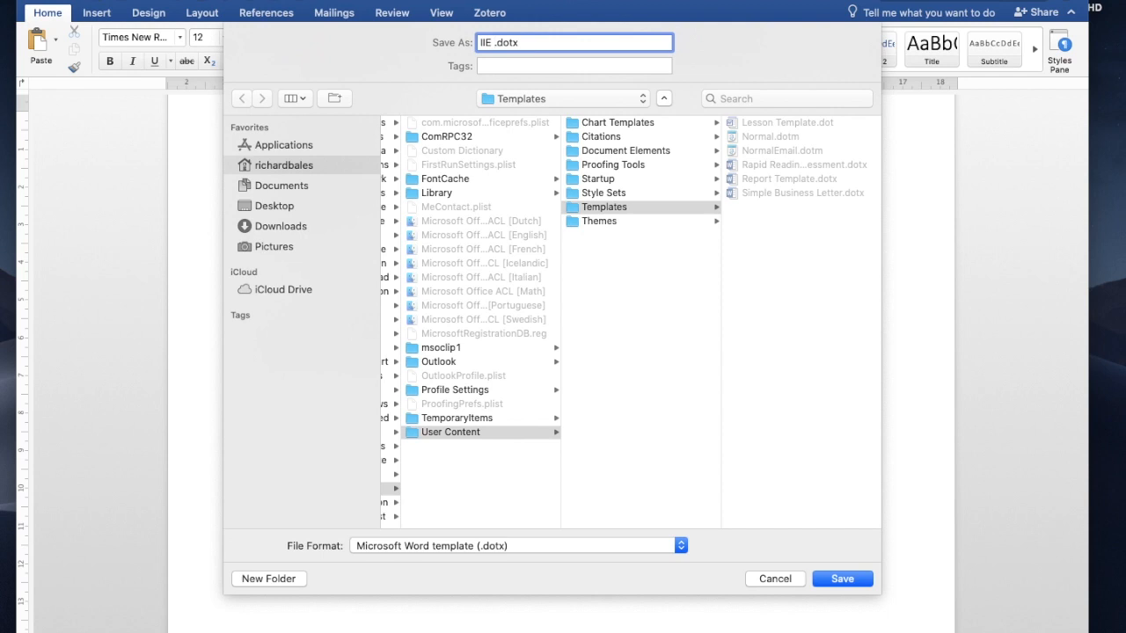
{"action": "type", "text": "MLA"}
{"action": "type", "text": "Report"}
{"action": "left_click", "coordinate": [842, 579]}
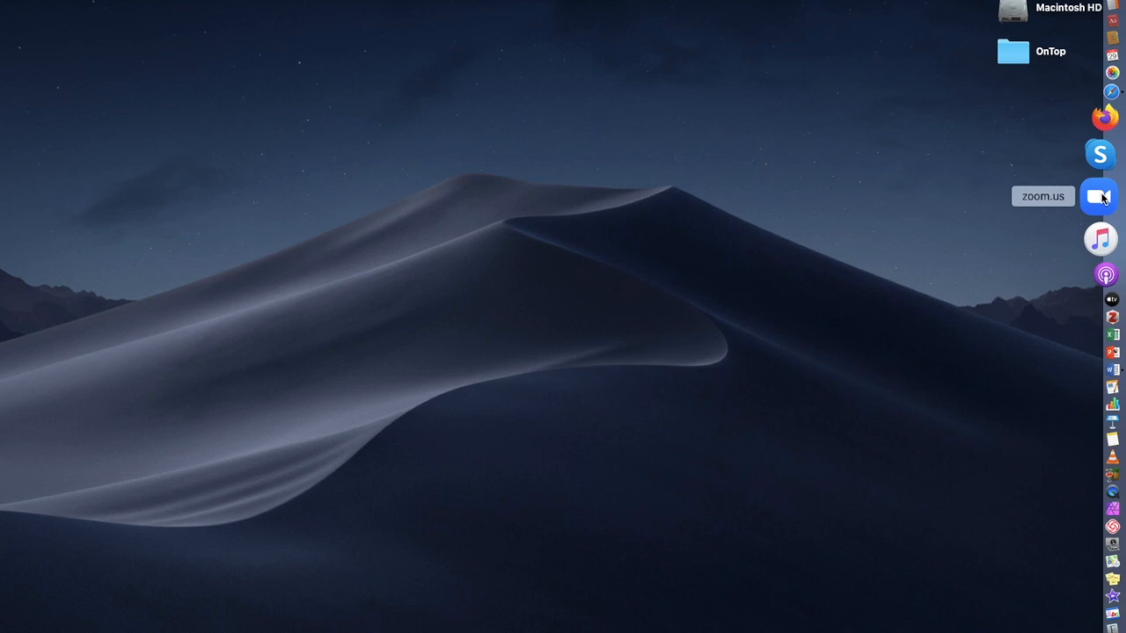
Step: Reopen Word's new-document gallery and pick the personal IIE MLA Report template
{"action": "left_click", "coordinate": [1108, 322]}
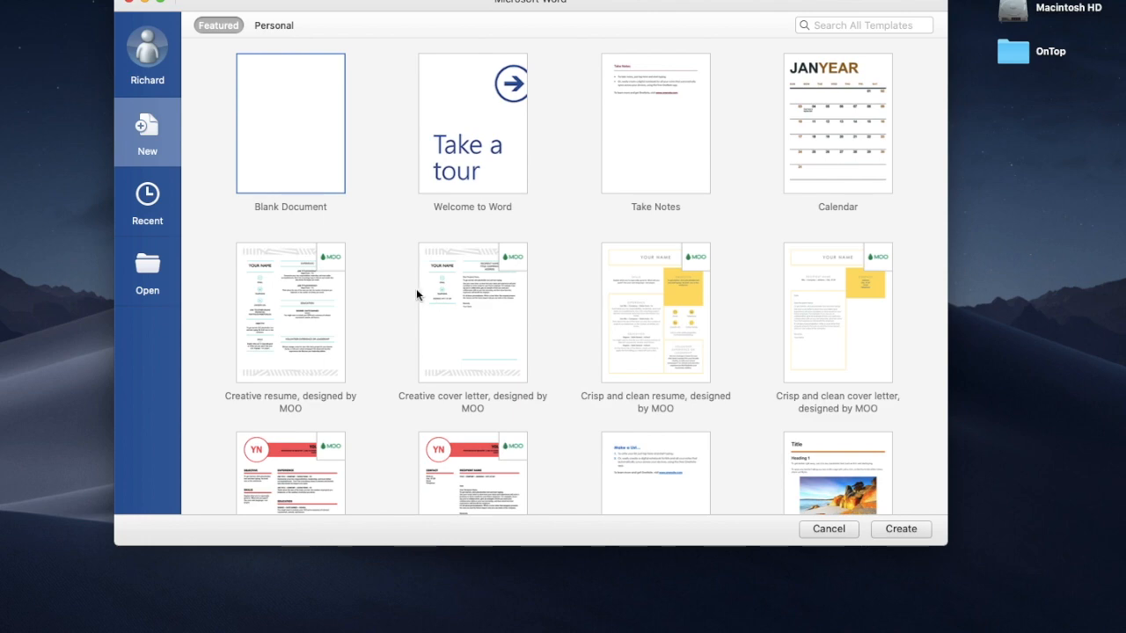
{"action": "scroll", "coordinate": [392, 279], "scroll_direction": "down", "scroll_amount": 10}
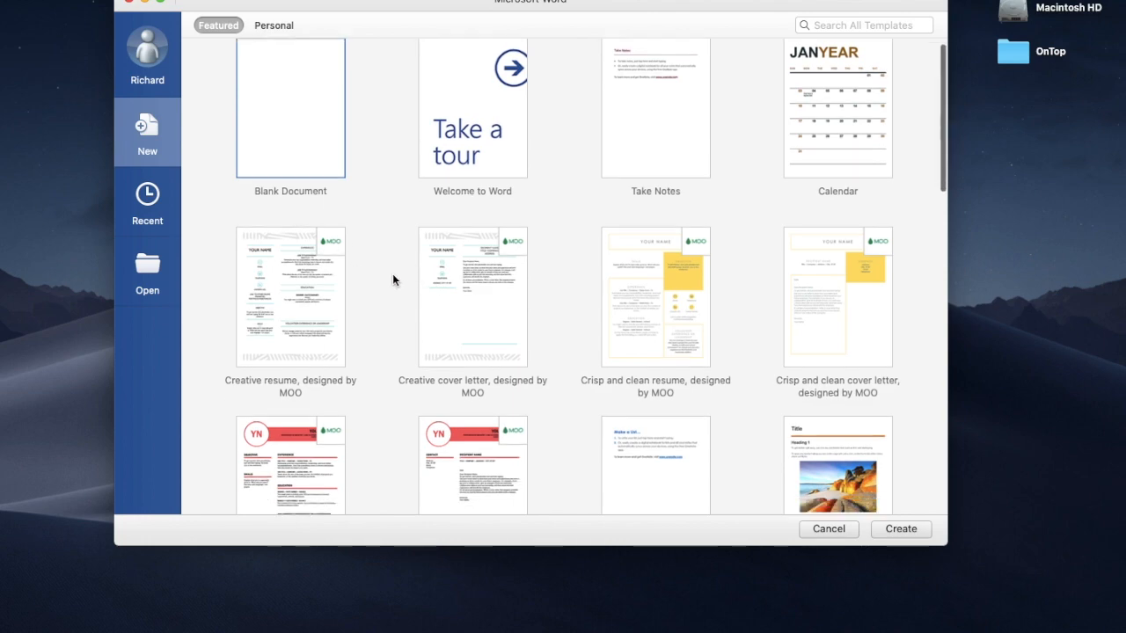
{"action": "scroll", "coordinate": [392, 279], "scroll_direction": "down", "scroll_amount": 6}
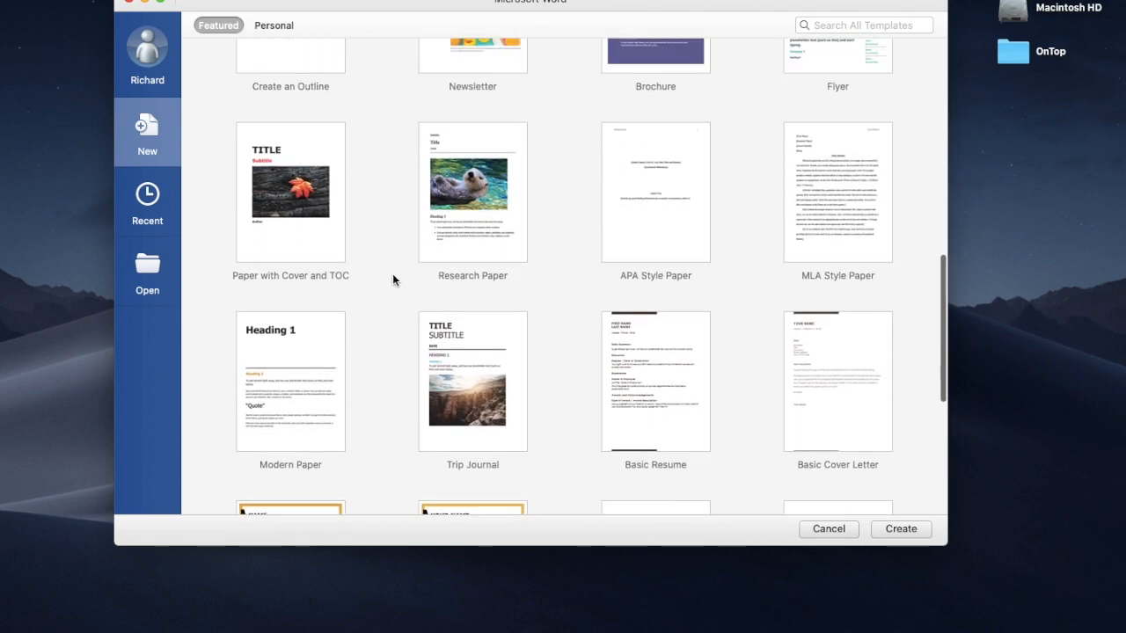
{"action": "scroll", "coordinate": [385, 246], "scroll_direction": "up", "scroll_amount": 20}
{"action": "left_click", "coordinate": [287, 28]}
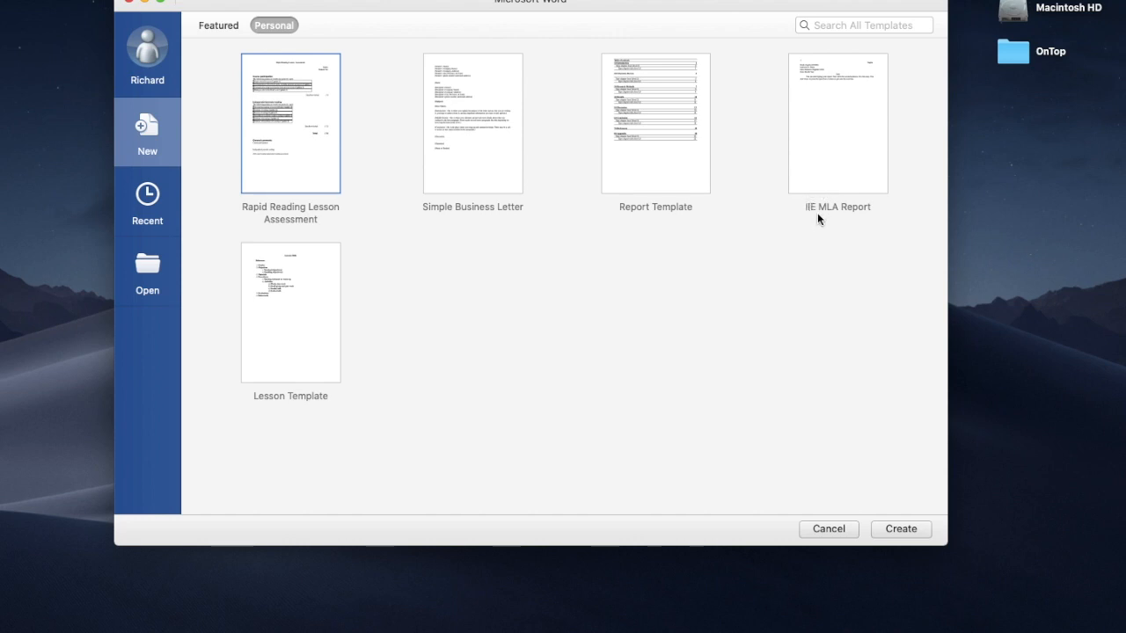
{"action": "left_click", "coordinate": [832, 171]}
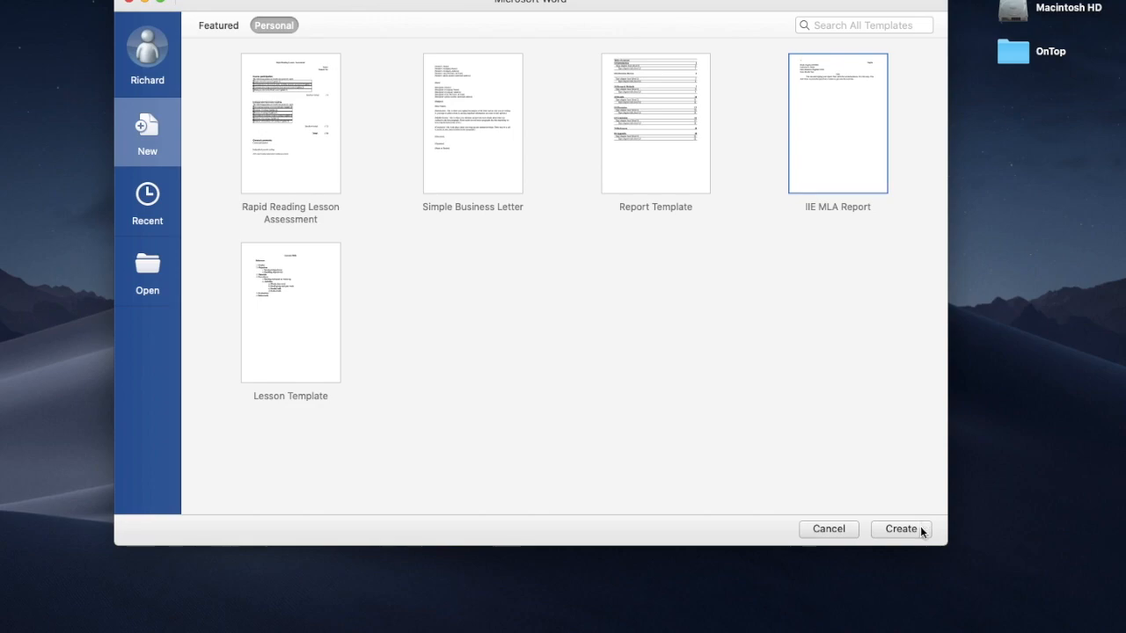
Step: Create a document from the template, entering the instructor's name and the date 10 July 2020
{"action": "left_click", "coordinate": [903, 529]}
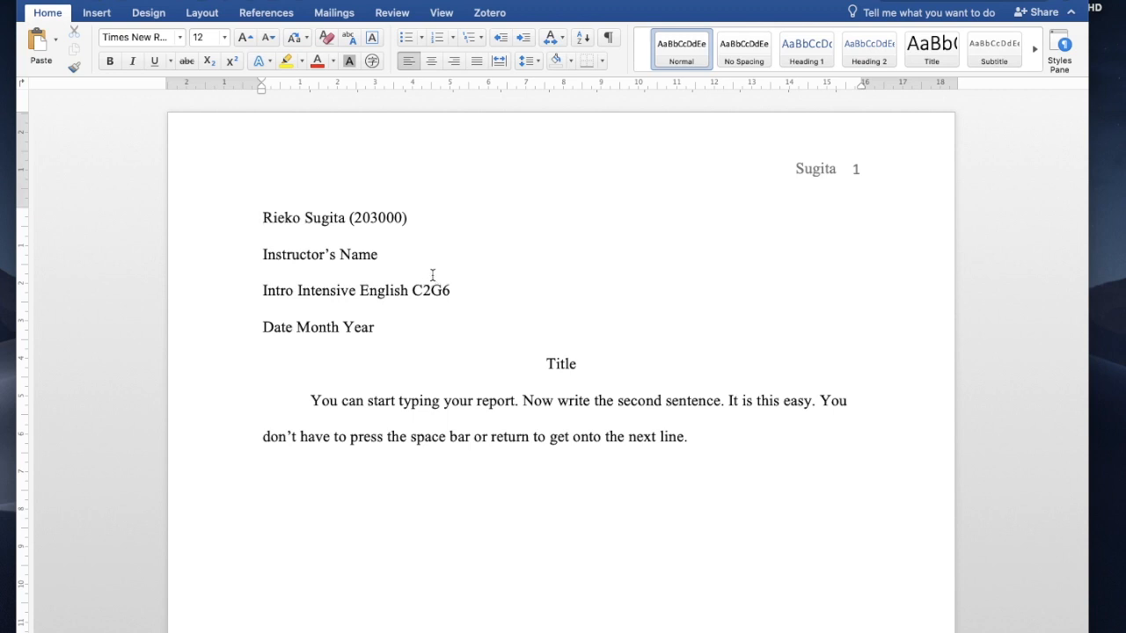
{"action": "left_click_drag", "start_coordinate": [385, 257], "coordinate": [298, 255]}
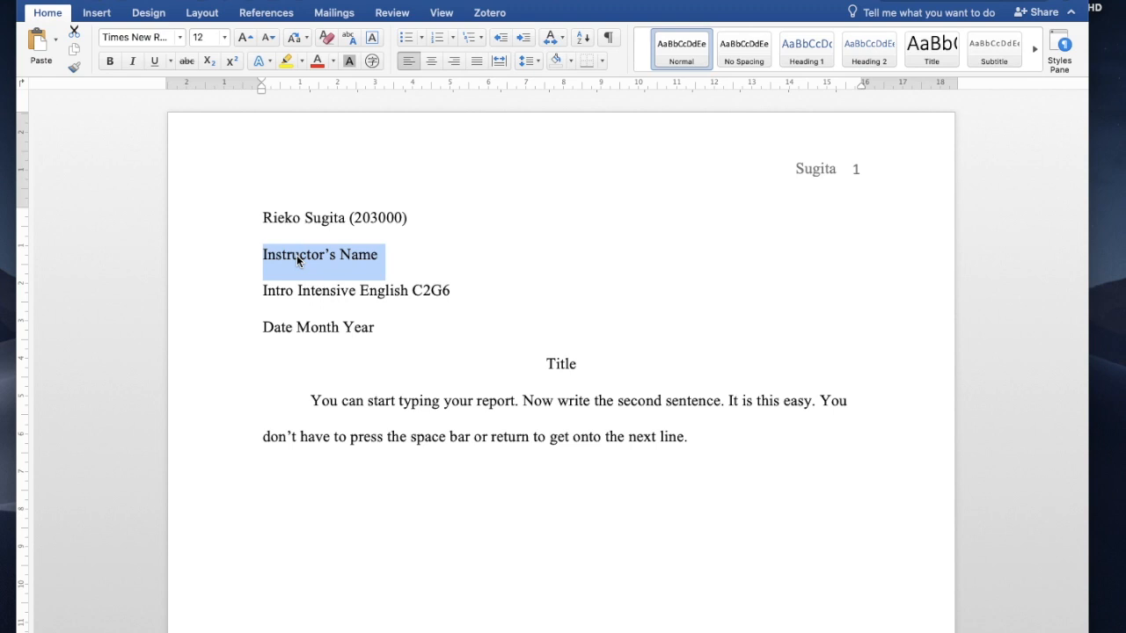
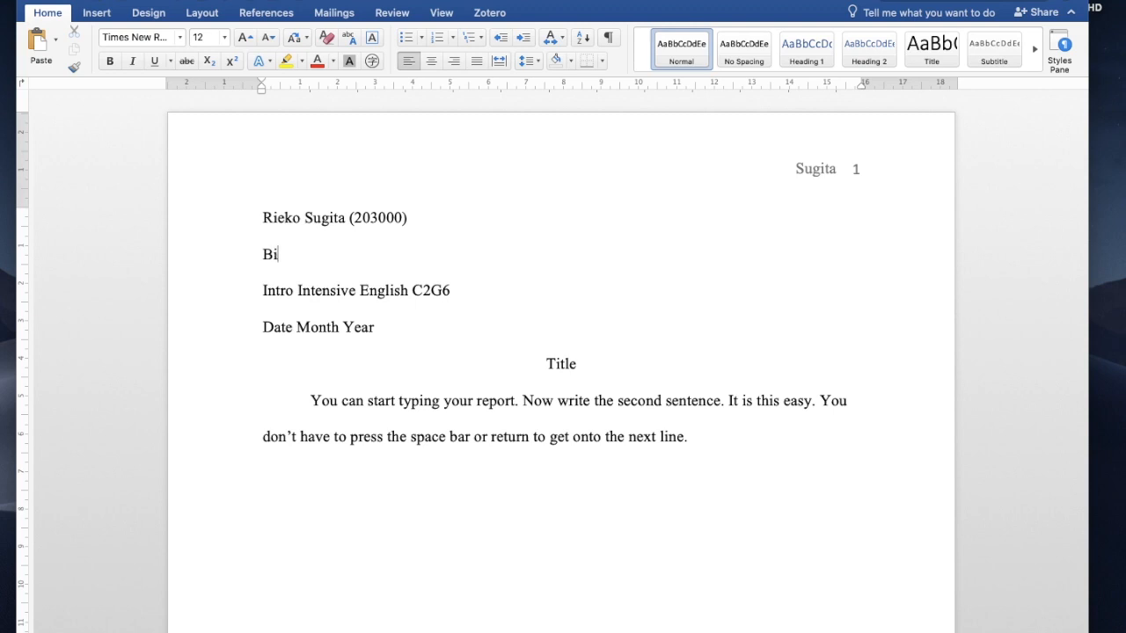
{"action": "triple_click", "coordinate": [281, 327]}
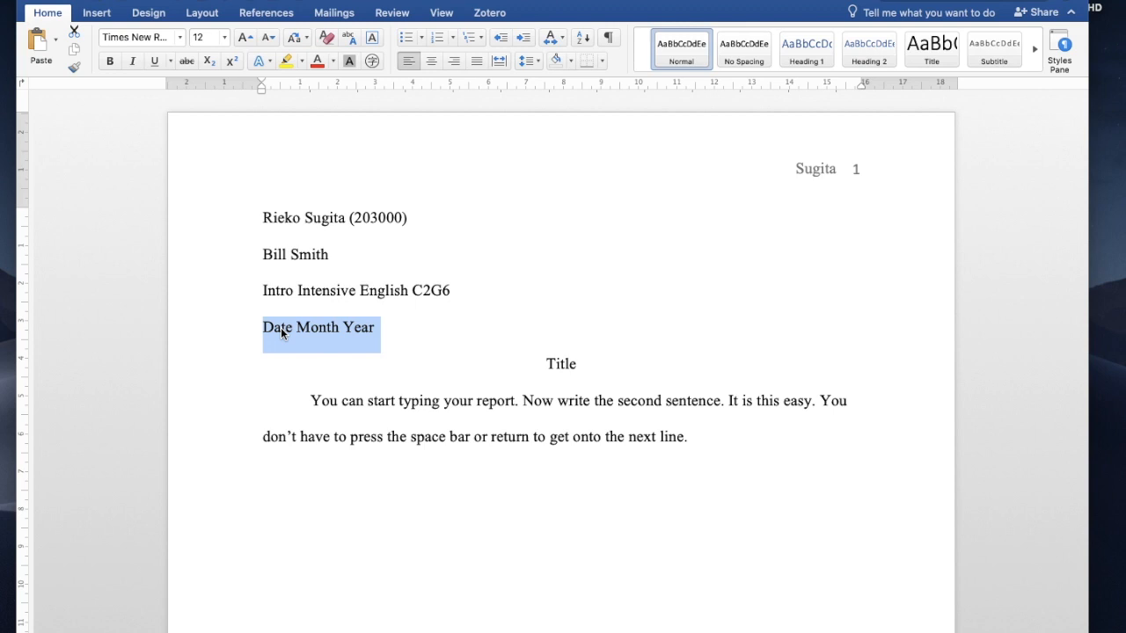
{"action": "type", "text": "10"}
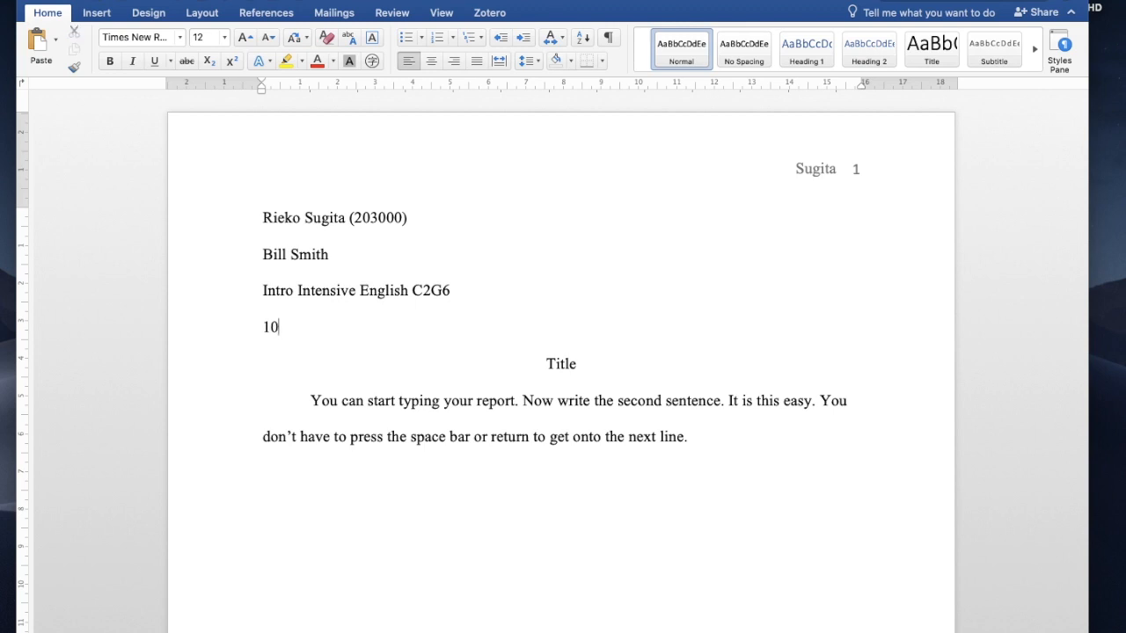
{"action": "type", "text": " July 2020"}
Step: Select and then deselect the Title placeholder and the sample body paragraph
{"action": "triple_click", "coordinate": [565, 364]}
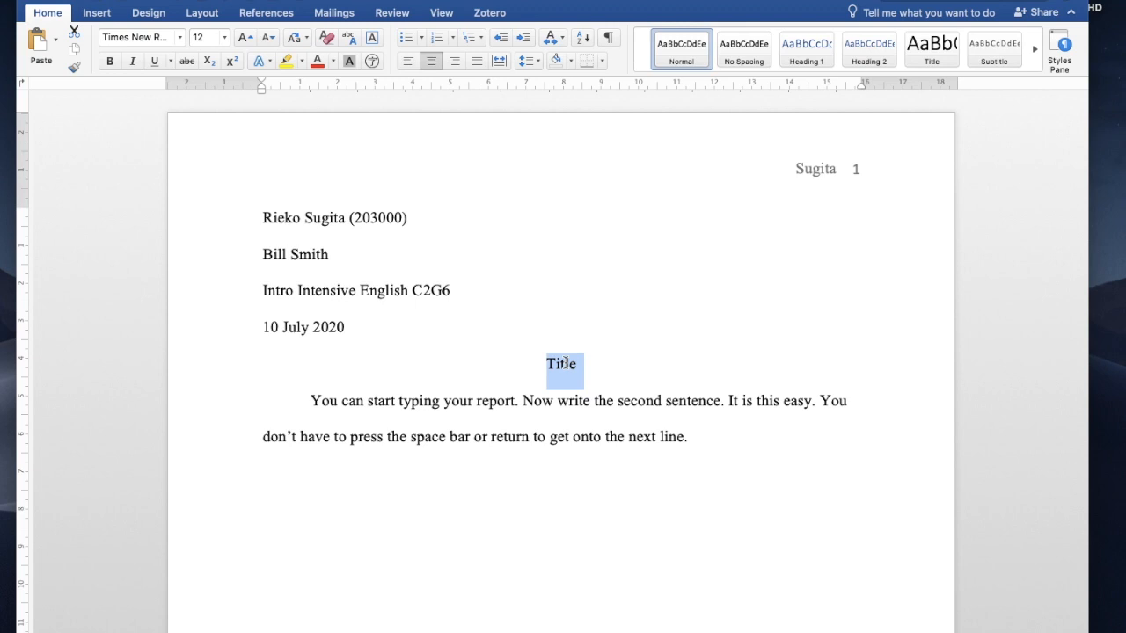
{"action": "left_click", "coordinate": [708, 443]}
{"action": "left_click_drag", "start_coordinate": [708, 442], "coordinate": [342, 411]}
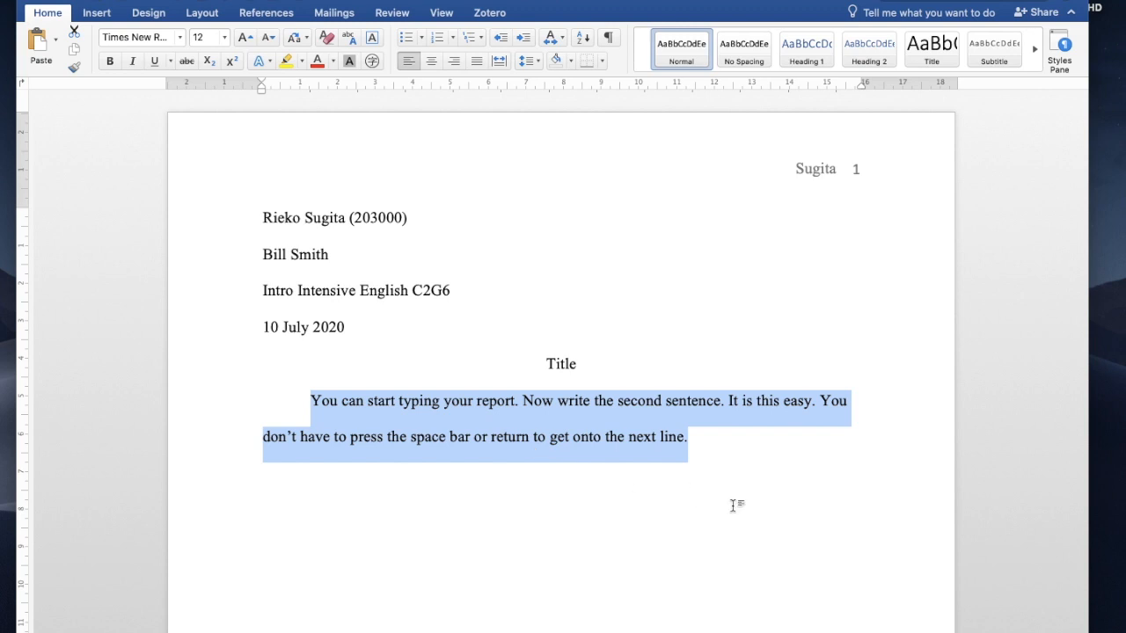
{"action": "left_click", "coordinate": [775, 513]}
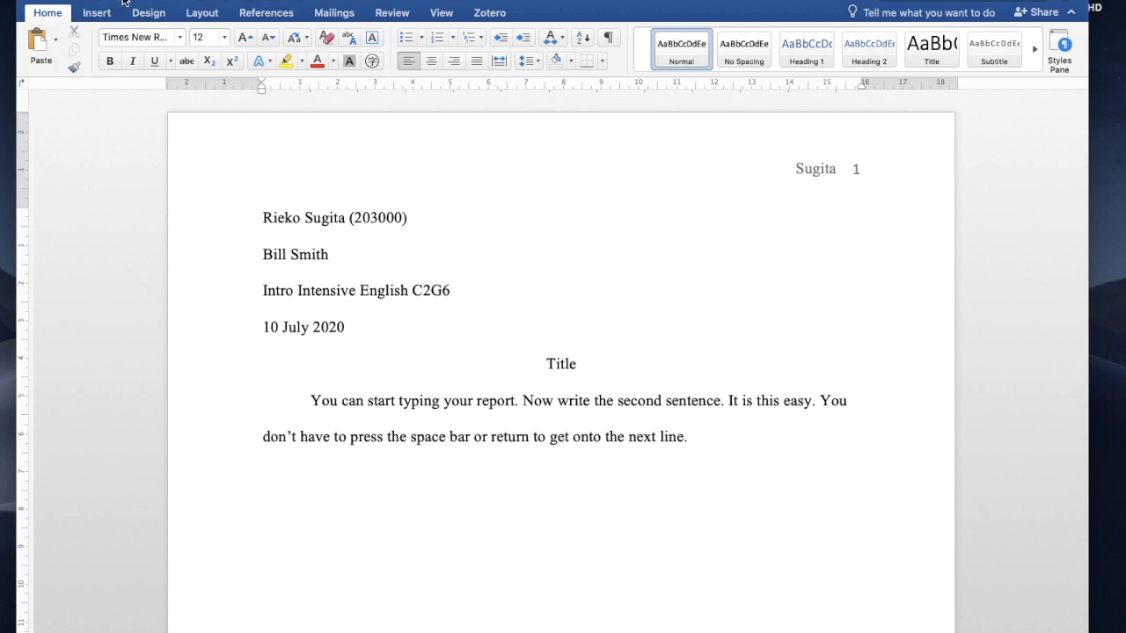
Step: Save the filled-in essay to the Desktop as U3T1.docx
{"action": "key", "text": "super+s"}
{"action": "type", "text": "U3"}
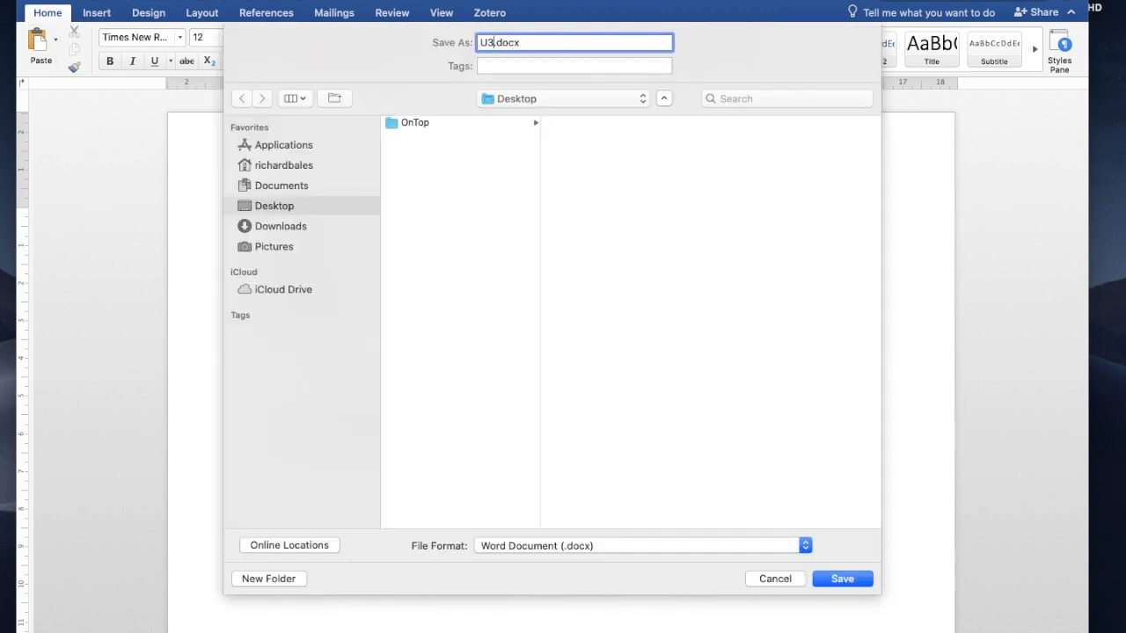
{"action": "type", "text": "T1"}
{"action": "left_click", "coordinate": [852, 580]}
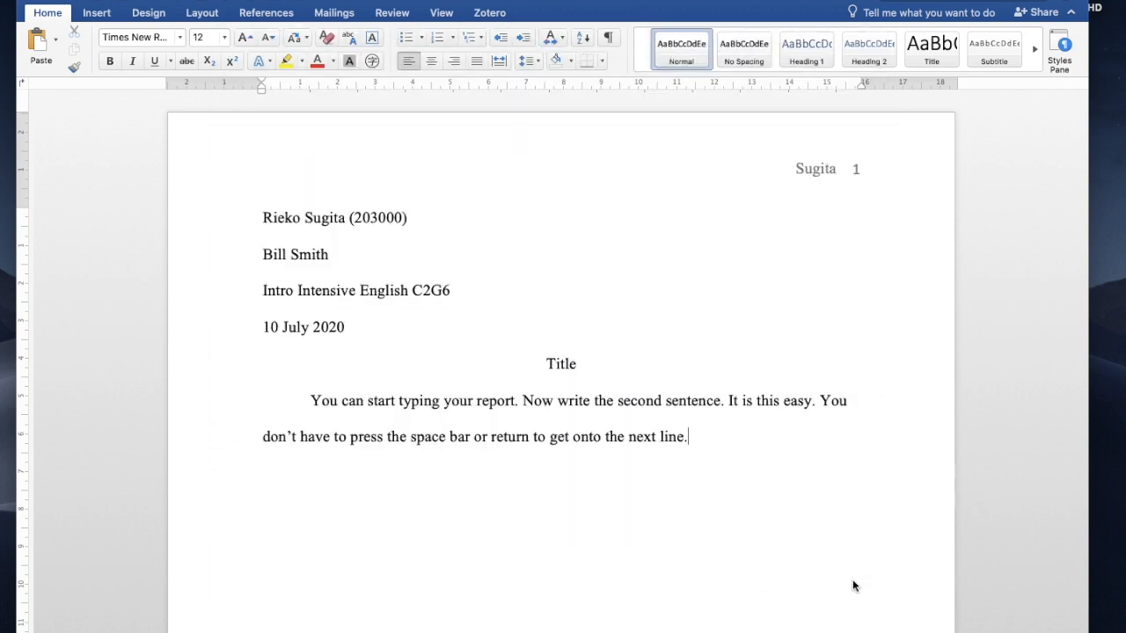
Step: Close the essay, reopen U3T1.docx from the Desktop to check it, and close it again
{"action": "left_click", "coordinate": [29, 0]}
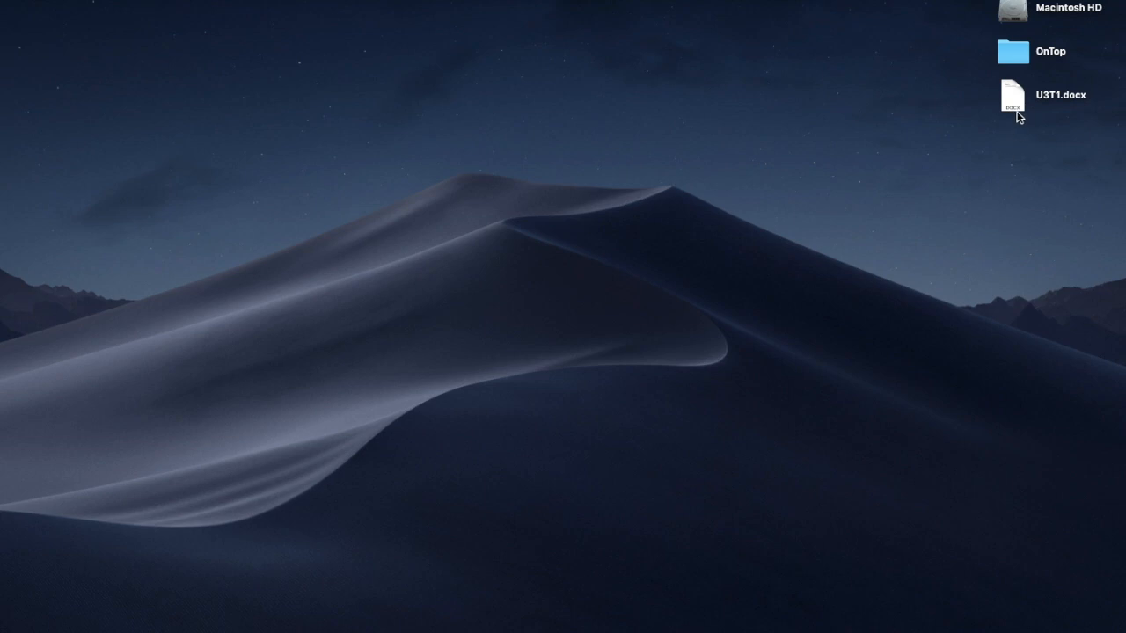
{"action": "double_click", "coordinate": [1014, 106]}
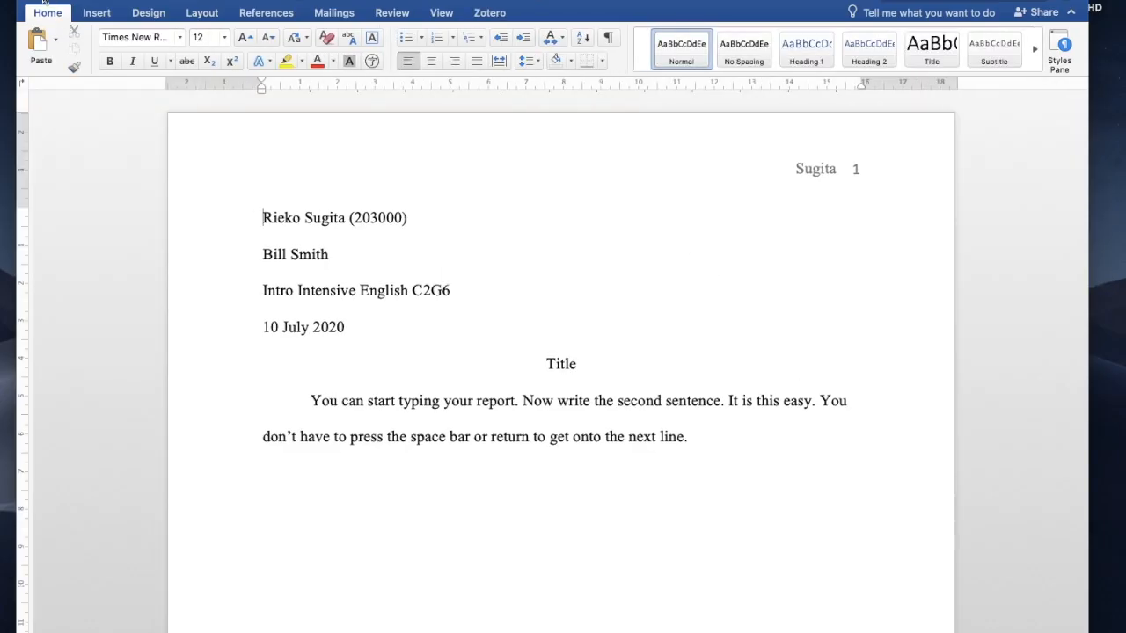
{"action": "left_click", "coordinate": [32, 0]}
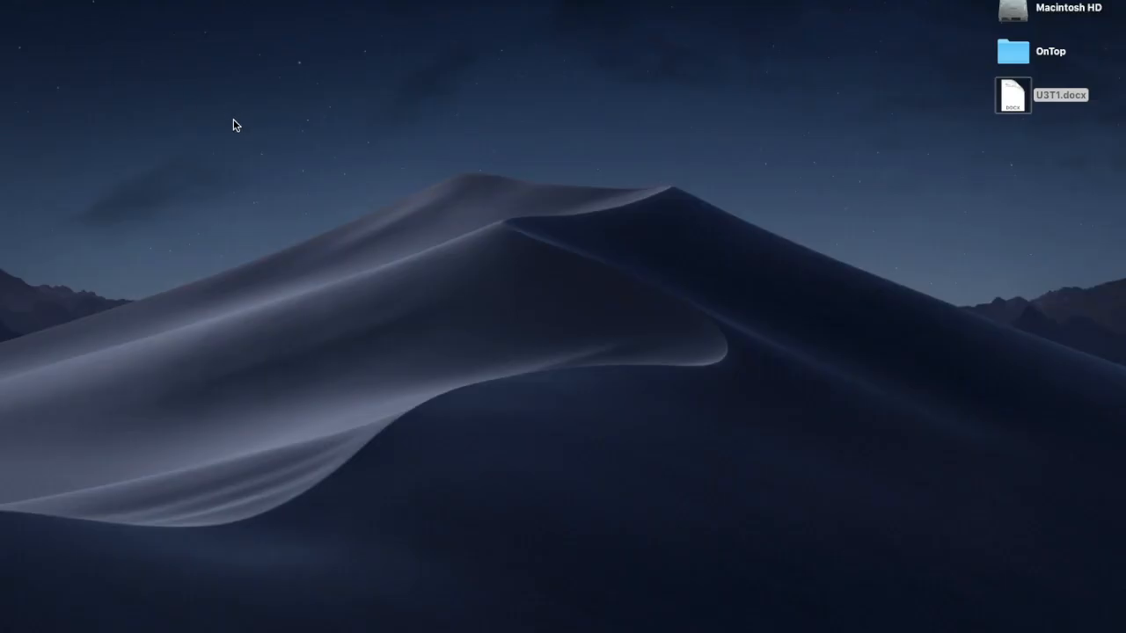